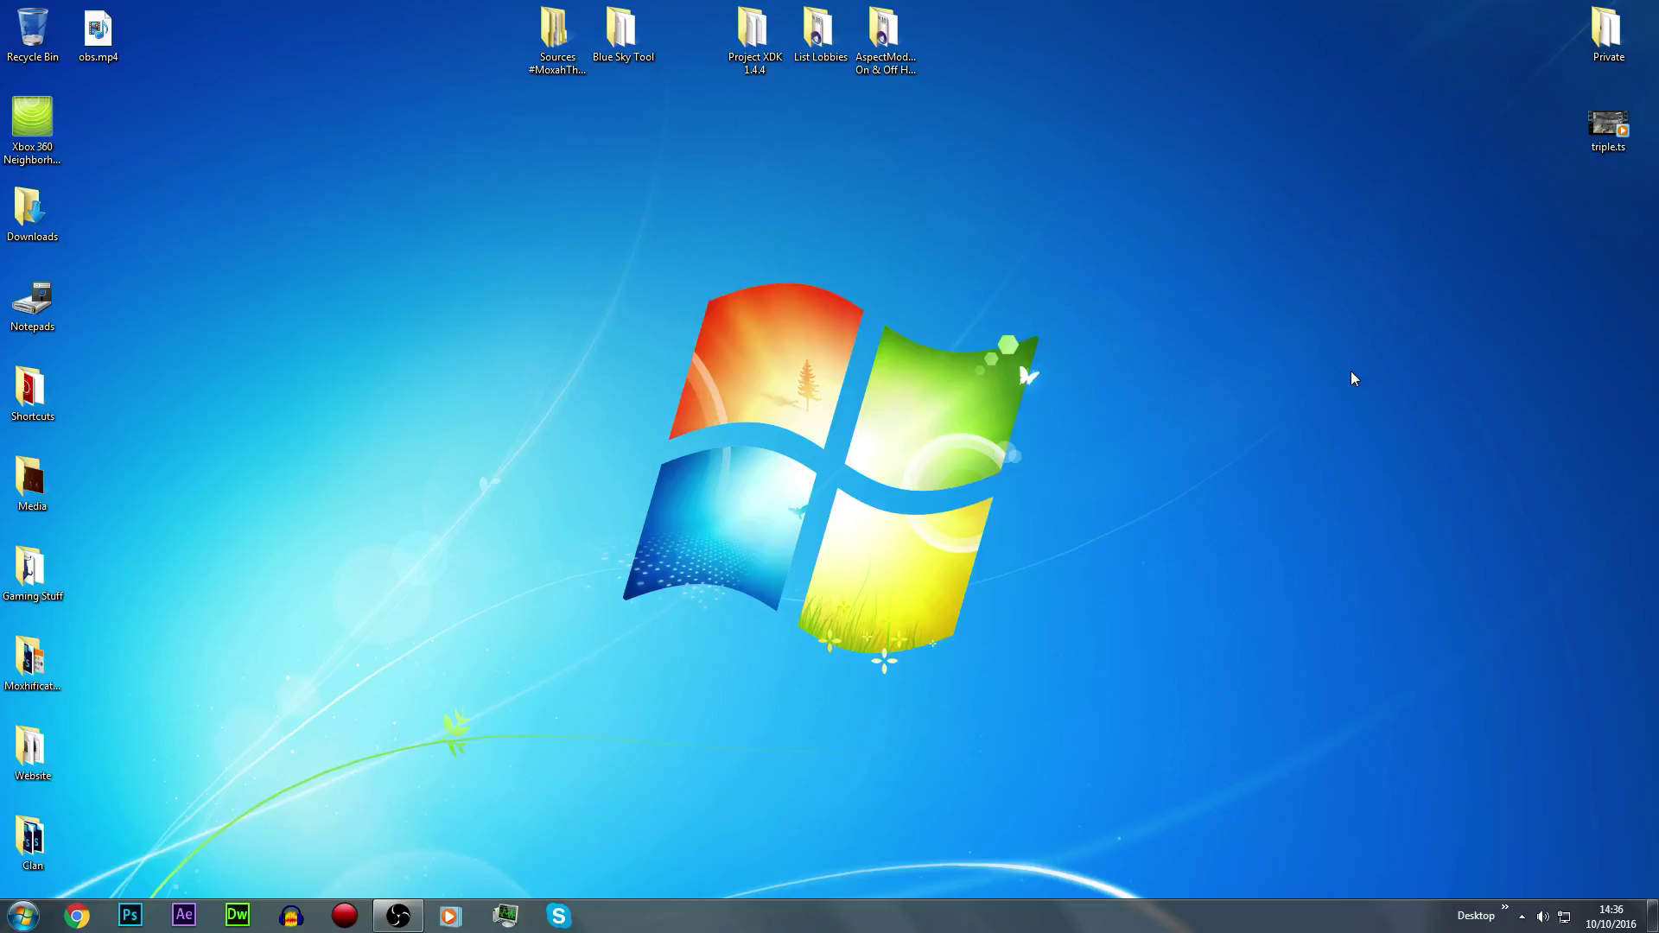
Search the computer for "kvs" and open the KVs folder inside Private
{"action": "key", "text": "super"}
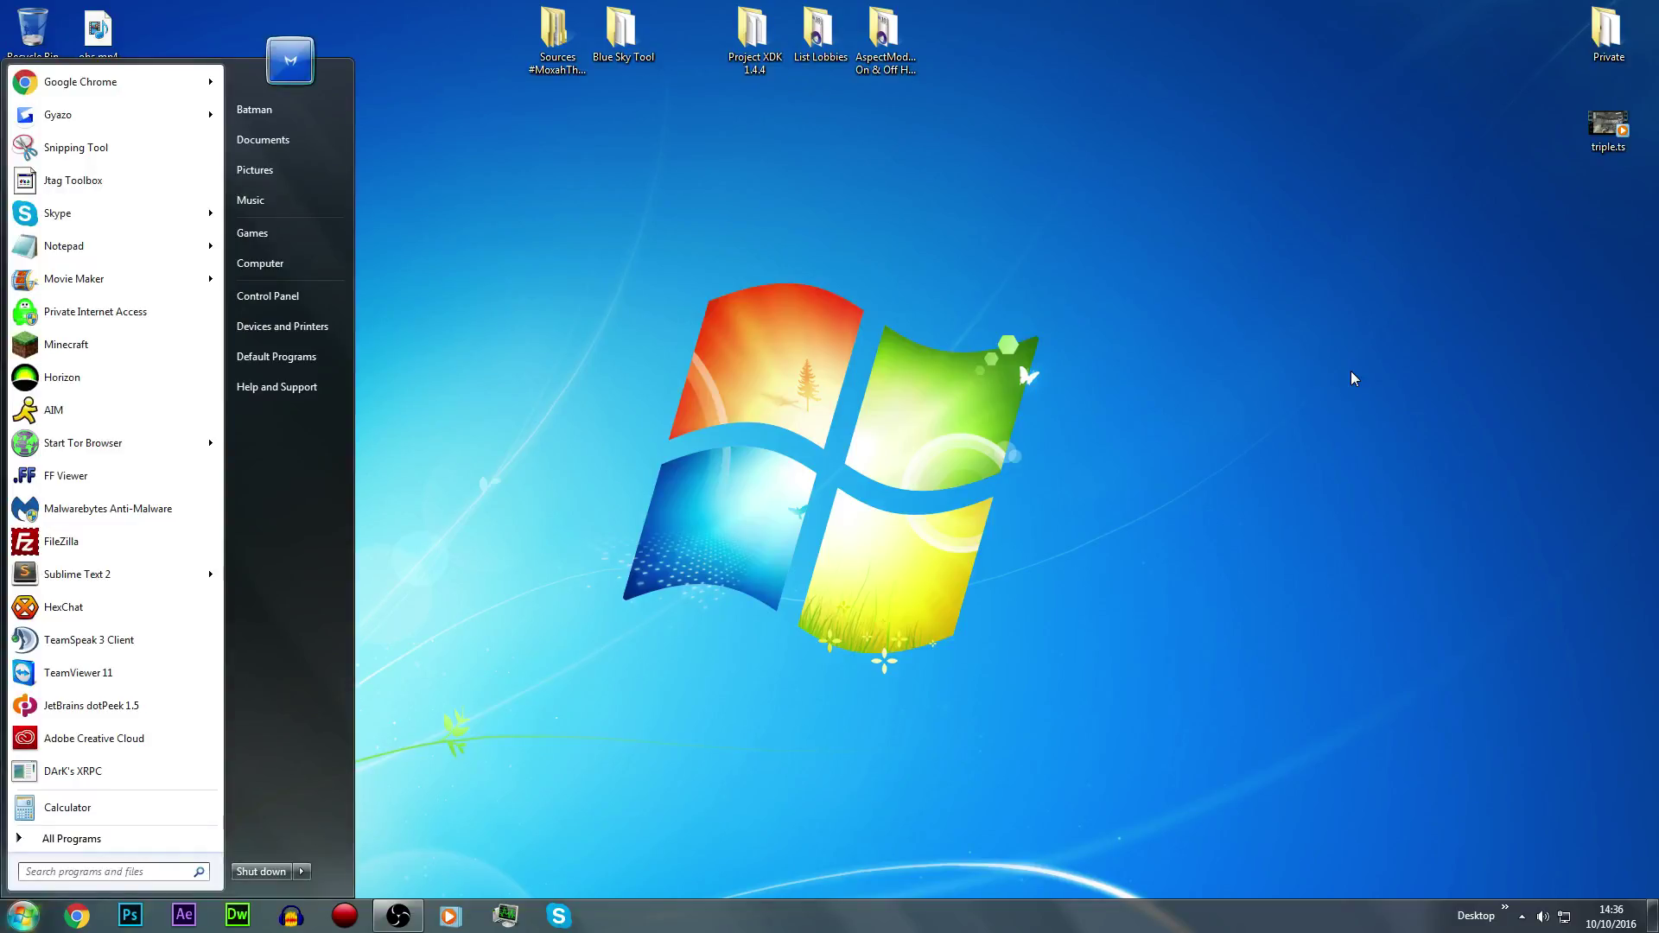
{"action": "type", "text": "kvs"}
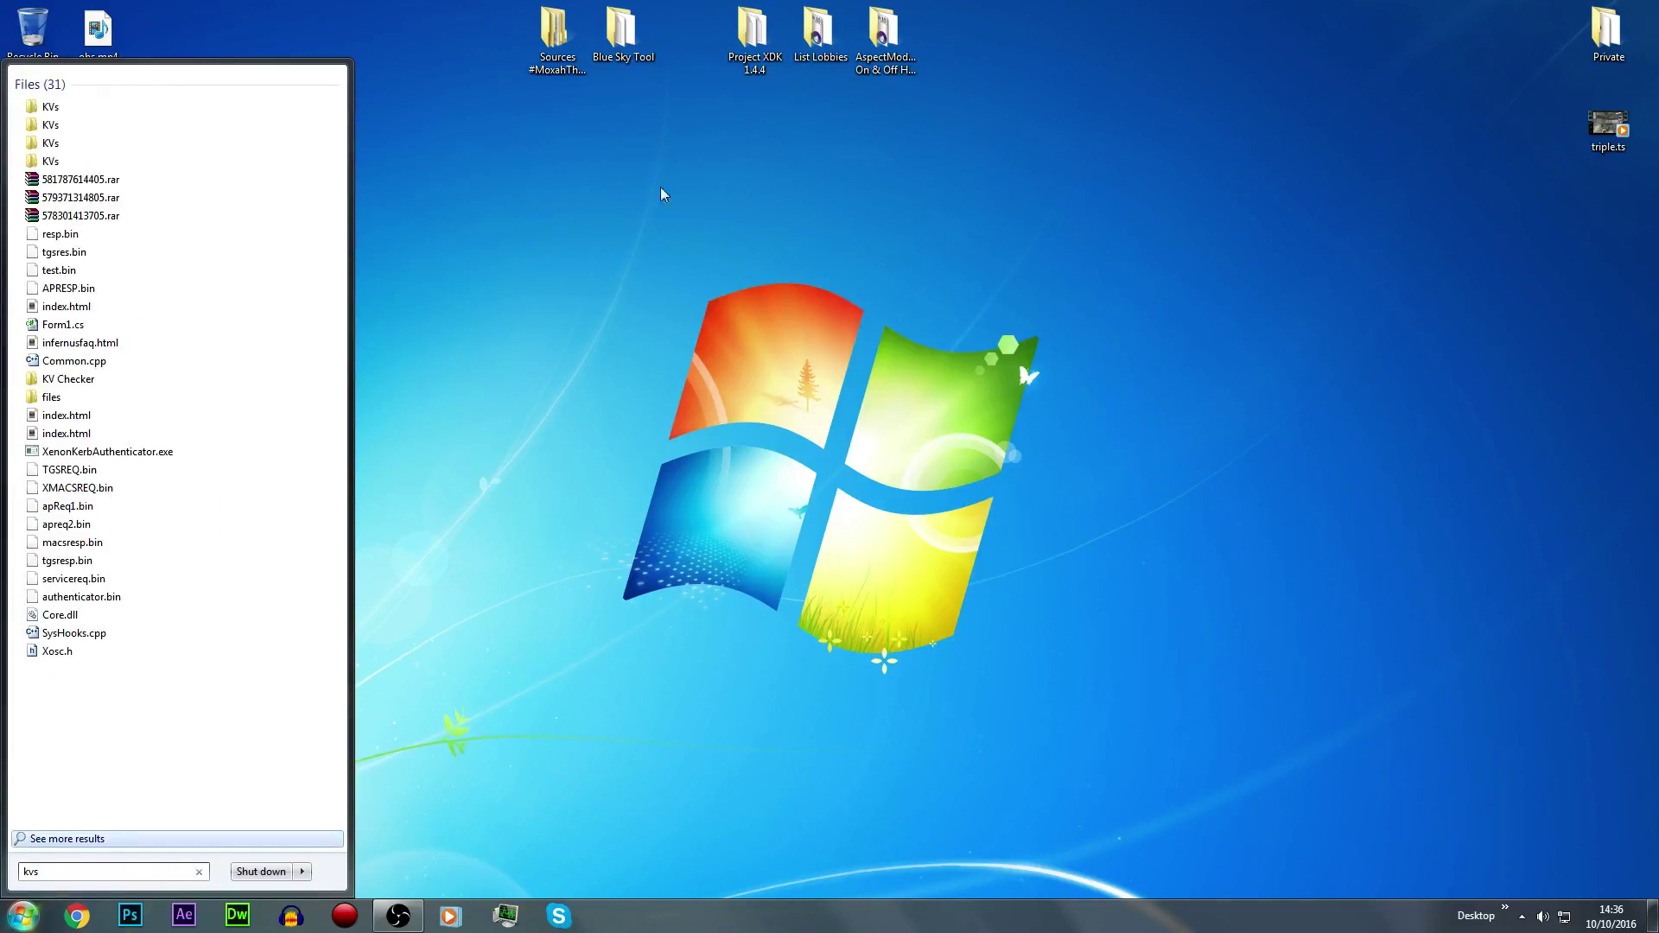
{"action": "left_click", "coordinate": [60, 143]}
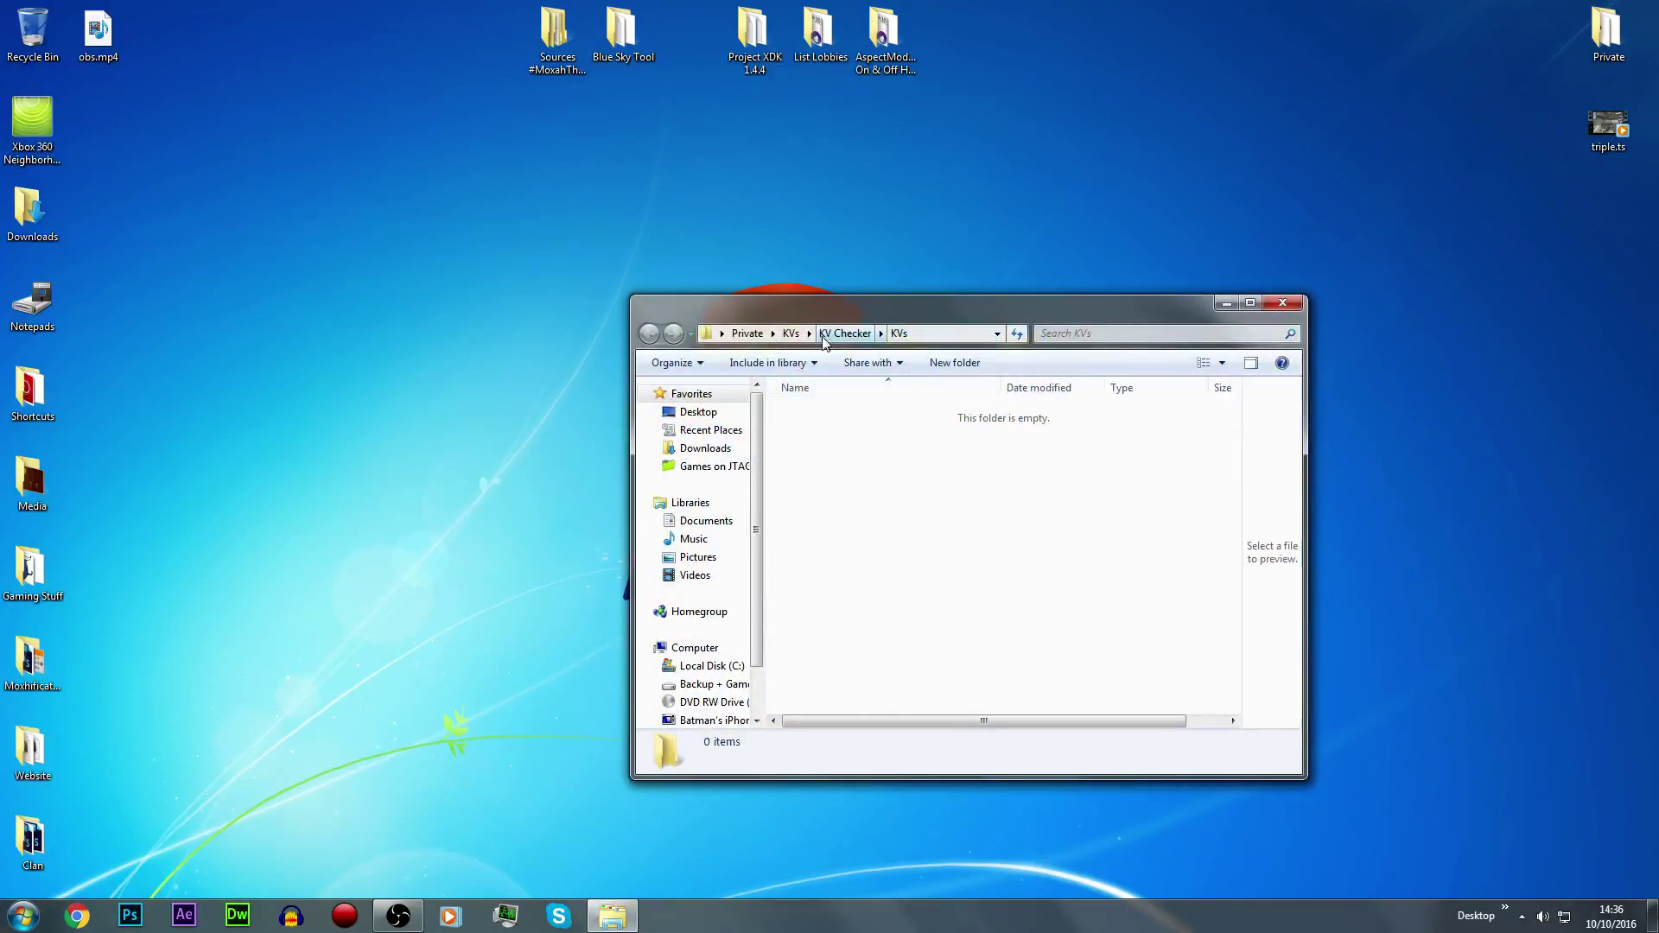
{"action": "left_click", "coordinate": [790, 334]}
Extract kv.bin from the first RAR archive to the desktop and move that archive to the Recycle Bin
{"action": "left_click", "coordinate": [860, 435]}
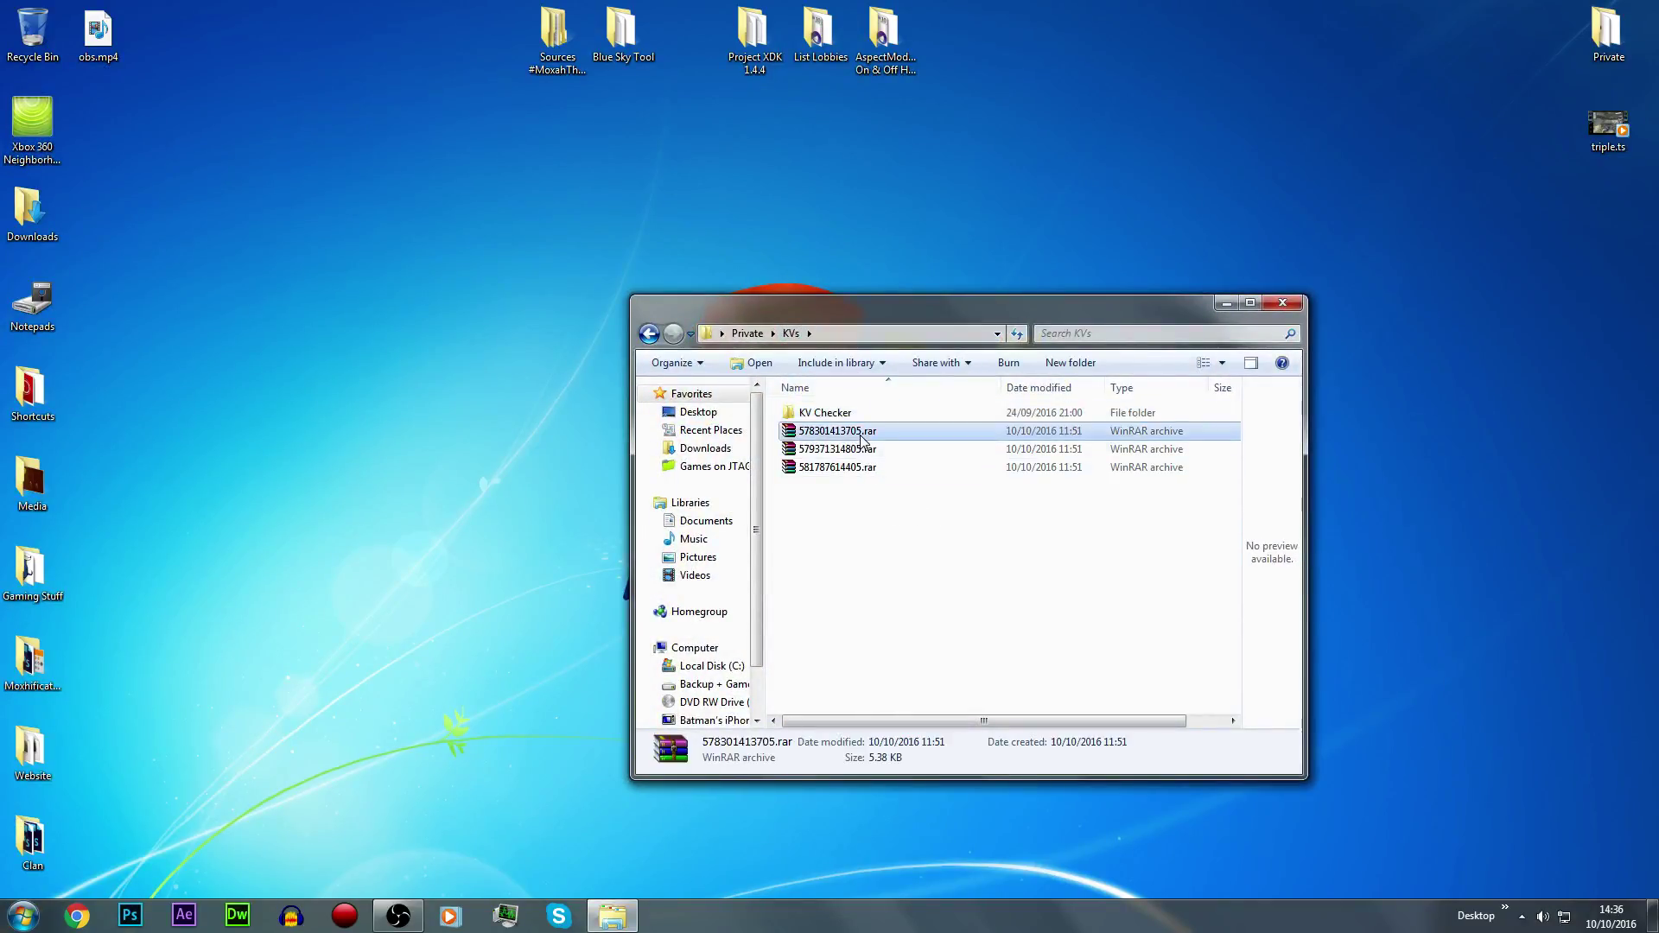
{"action": "right_click", "coordinate": [860, 435]}
{"action": "left_click", "coordinate": [831, 438]}
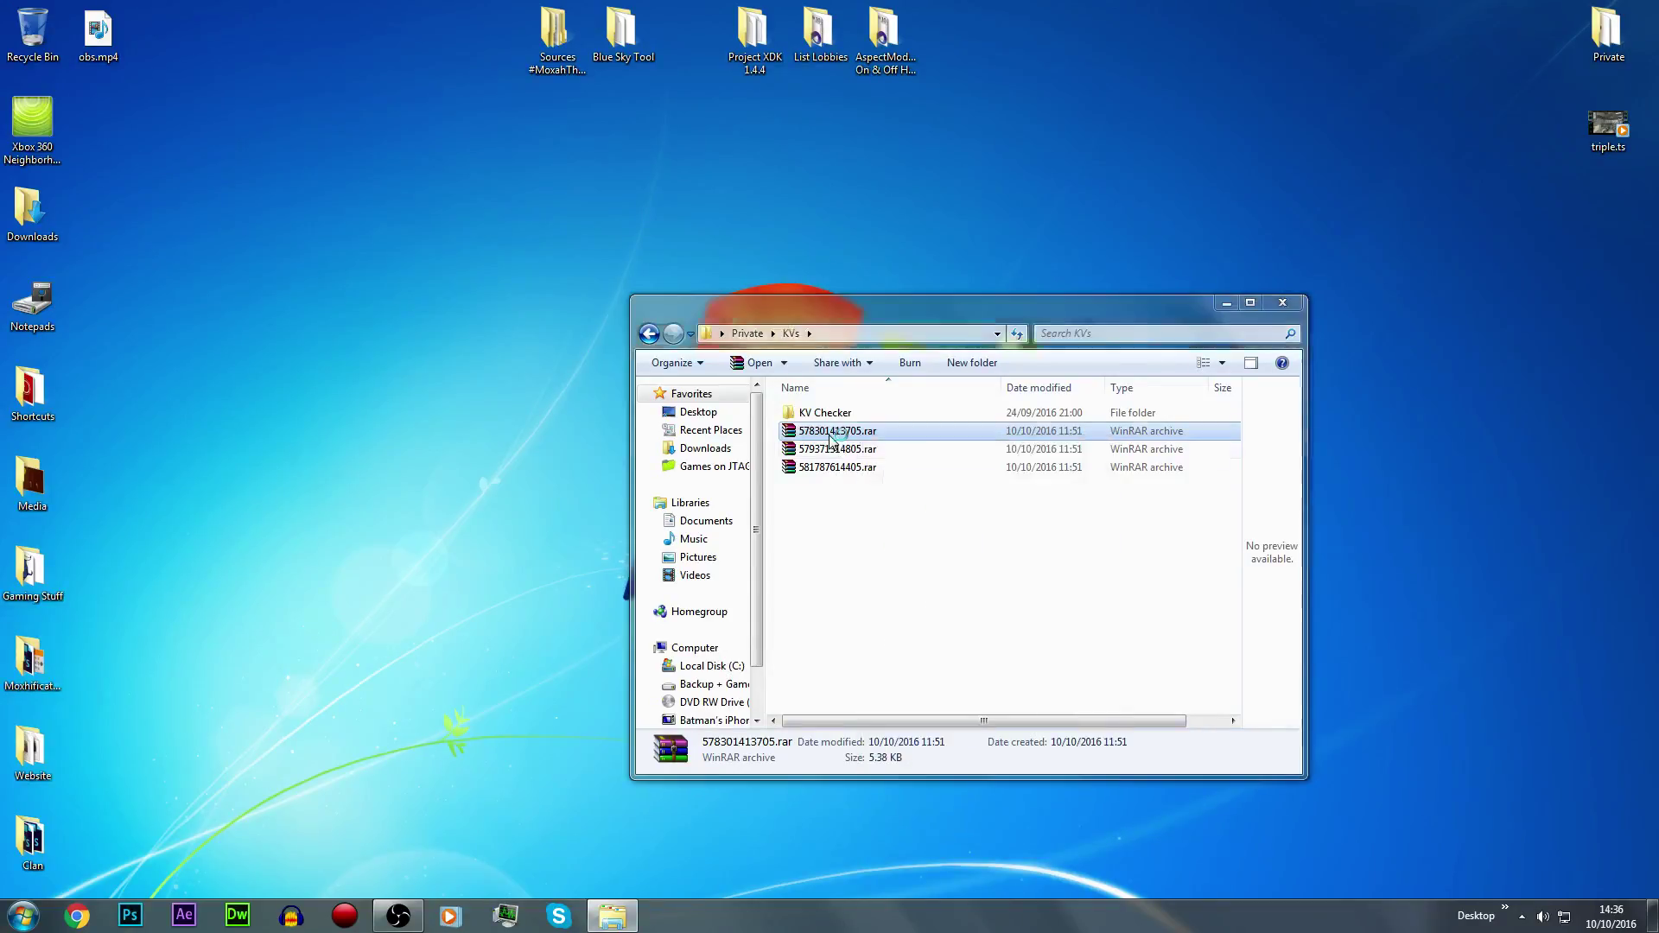
{"action": "double_click", "coordinate": [832, 438]}
{"action": "double_click", "coordinate": [930, 588]}
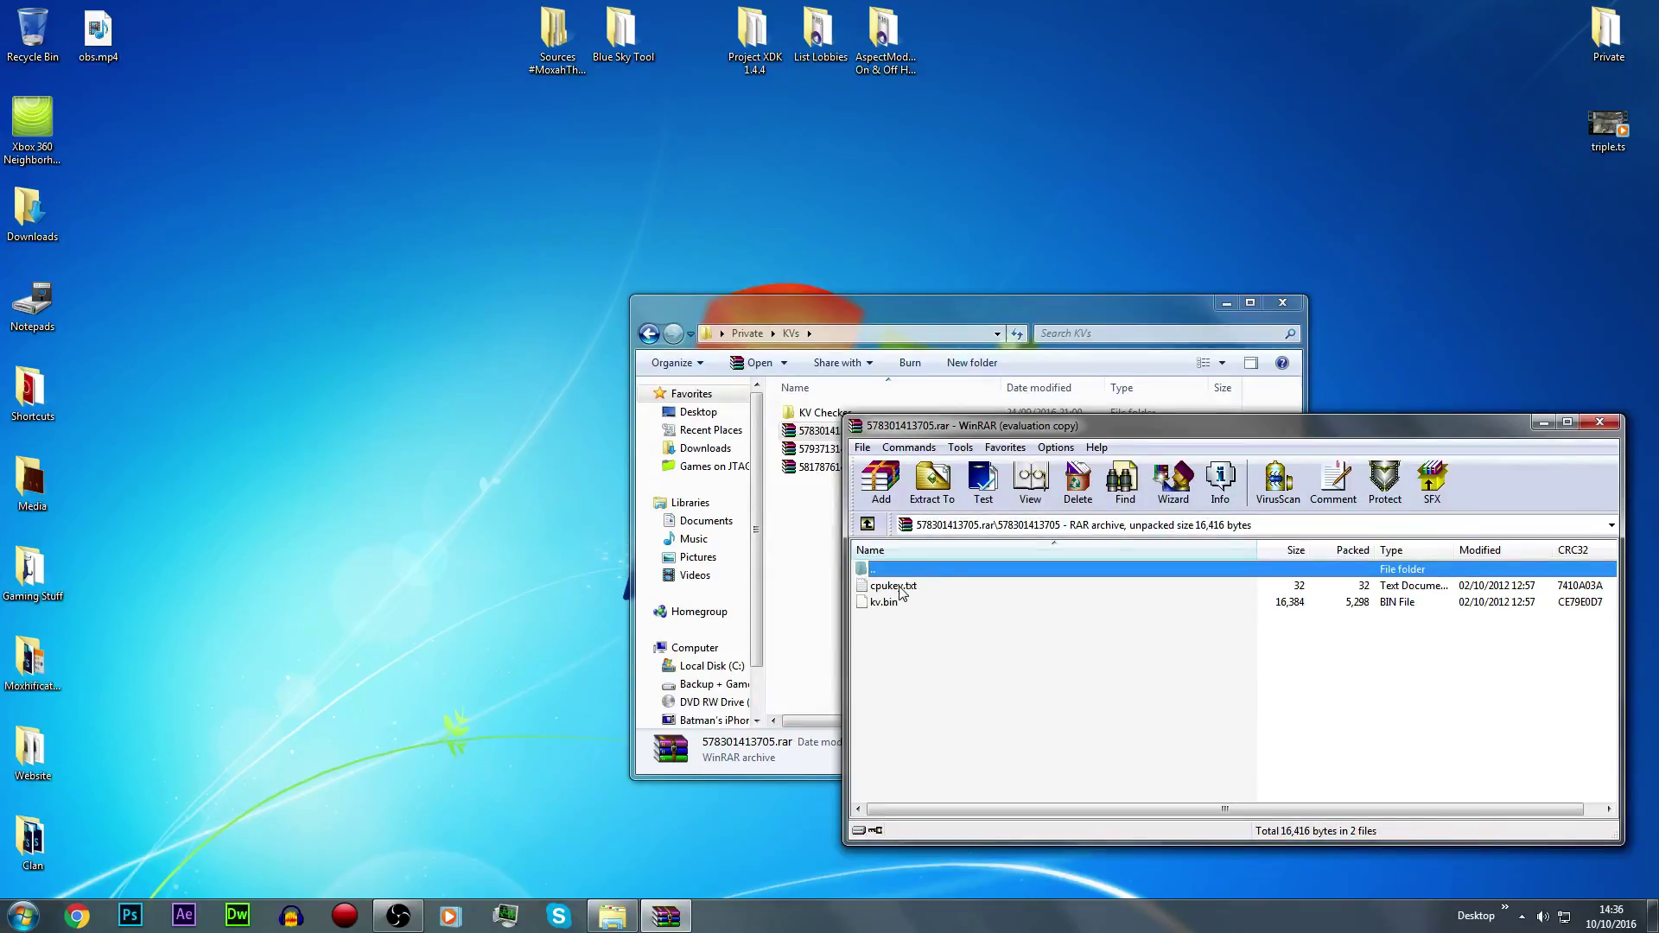
{"action": "left_click_drag", "start_coordinate": [894, 604], "coordinate": [397, 633]}
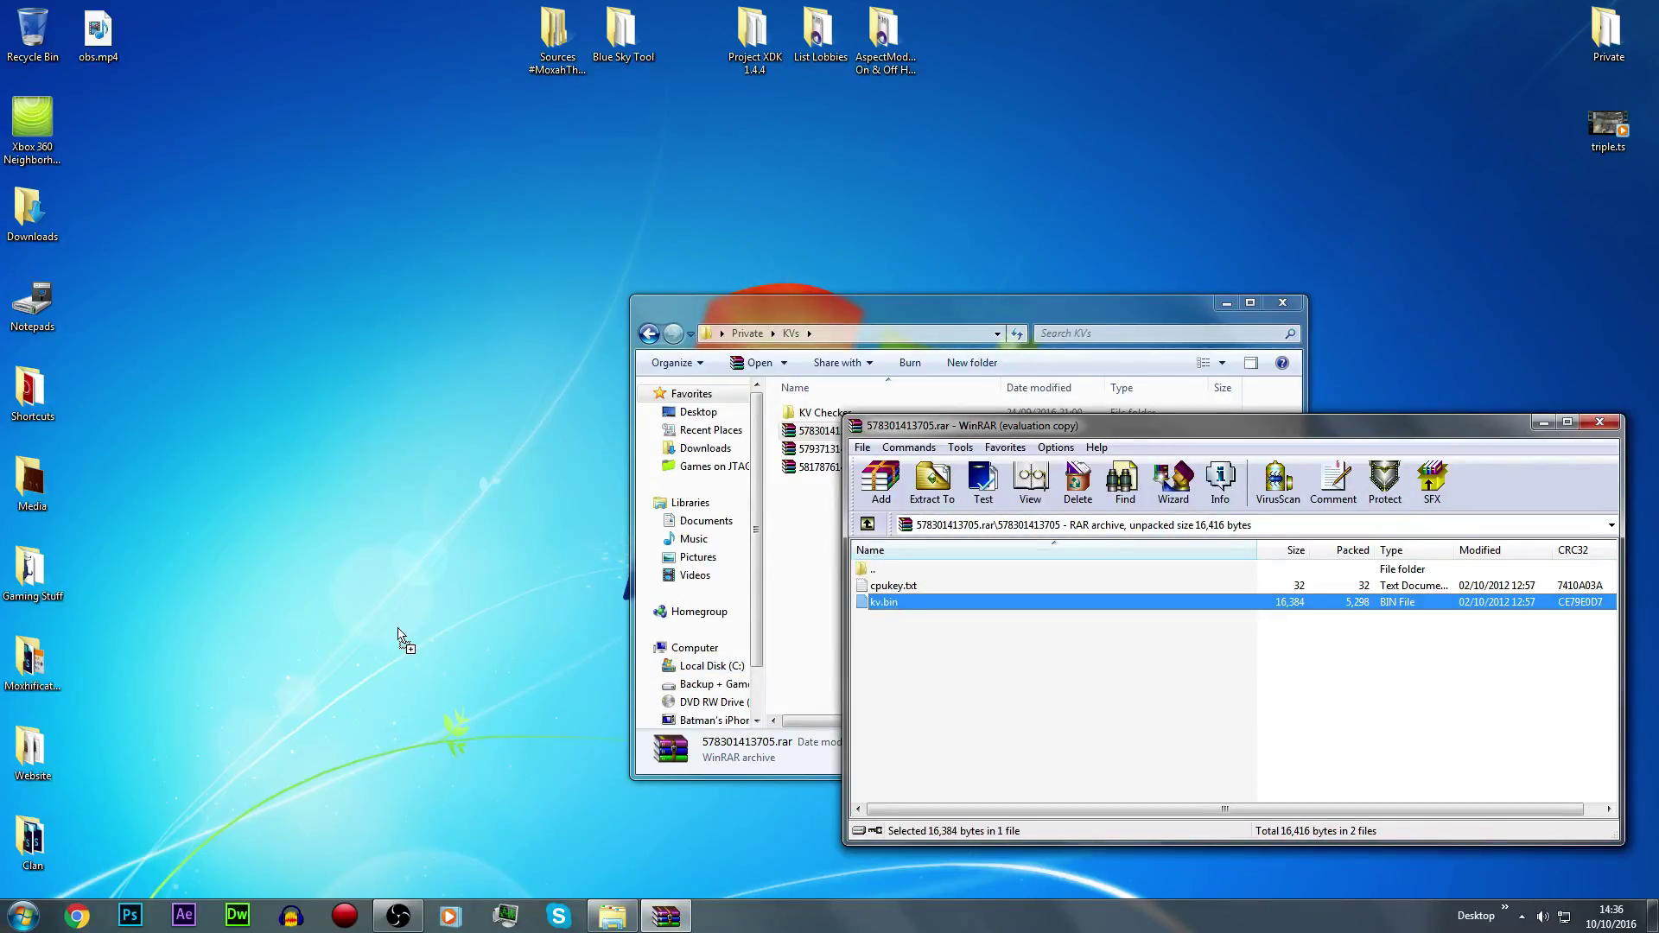
{"action": "left_click", "coordinate": [1599, 423]}
{"action": "left_click_drag", "start_coordinate": [836, 431], "coordinate": [24, 38]}
Create a folder named "on" in the KVs folder and move kv.bin from the desktop into it
{"action": "right_click", "coordinate": [863, 507]}
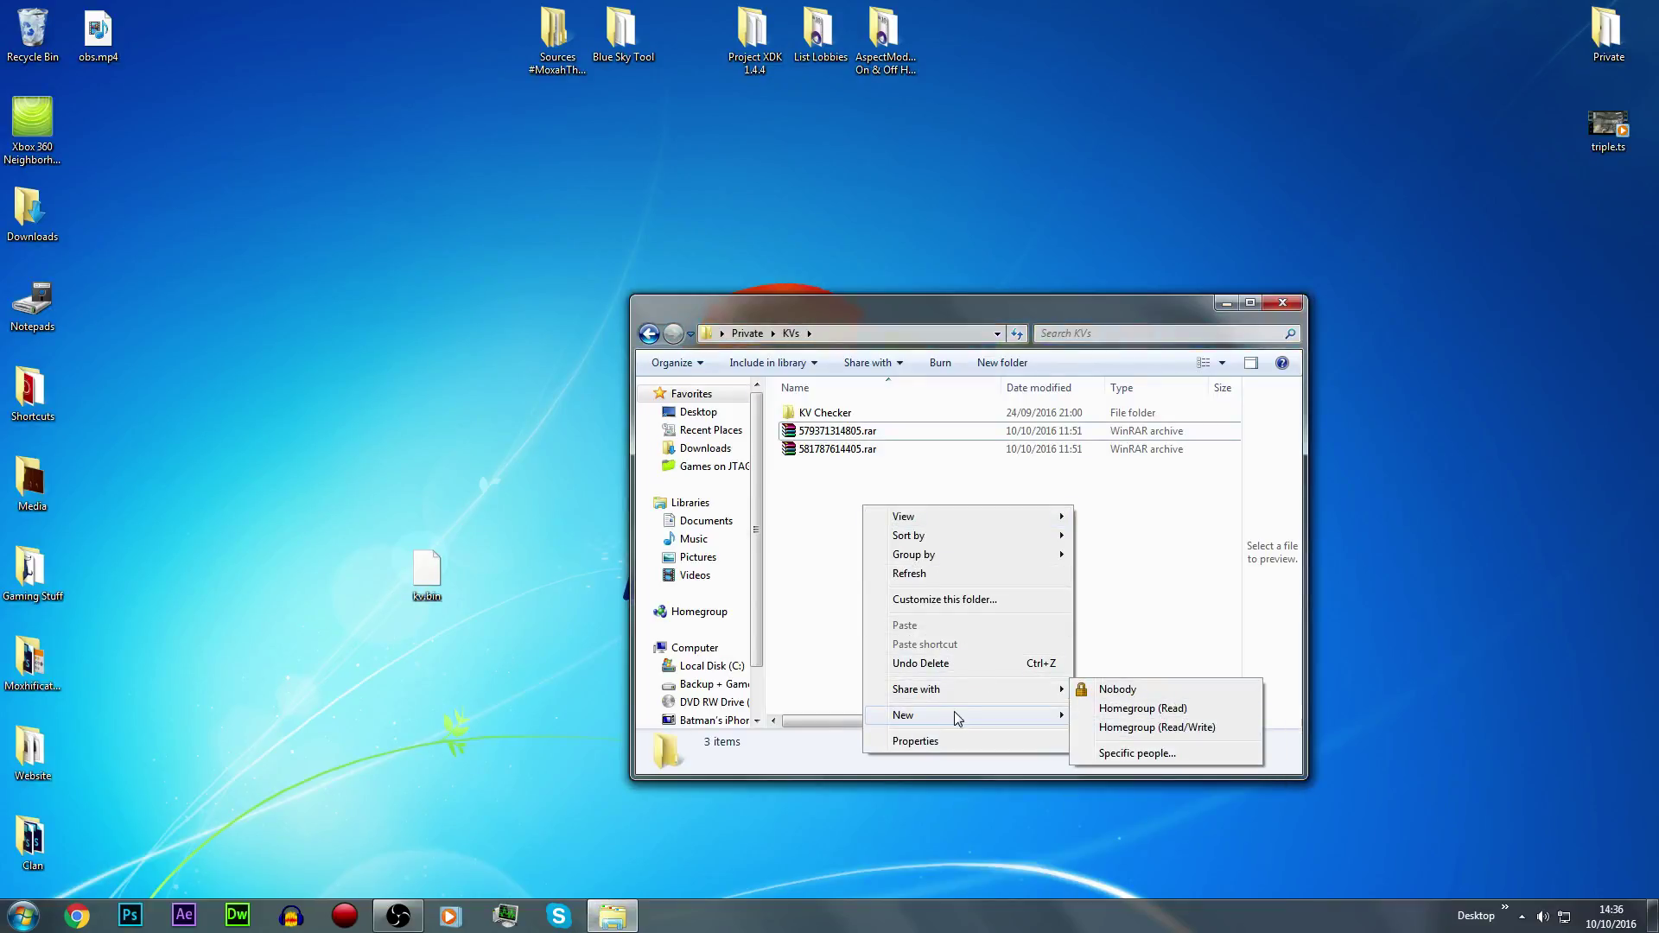
{"action": "mouse_move", "coordinate": [989, 715]}
{"action": "left_click", "coordinate": [1103, 712]}
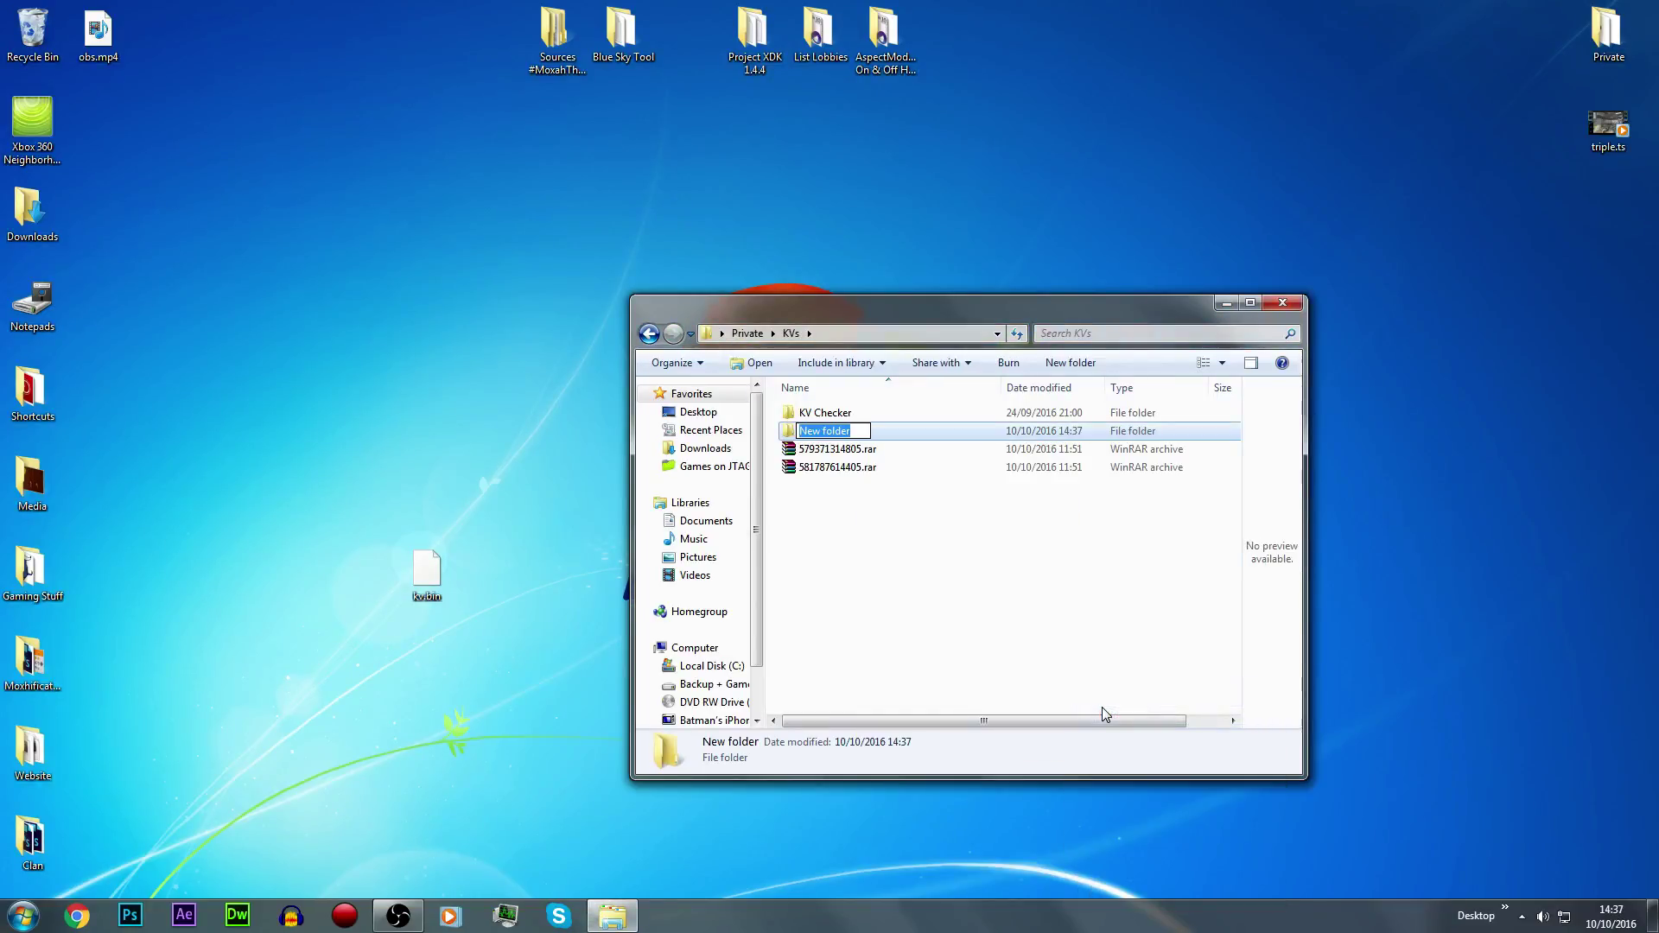
{"action": "type", "text": "on"}
{"action": "key", "text": "Return"}
{"action": "left_click_drag", "start_coordinate": [427, 571], "coordinate": [811, 432]}
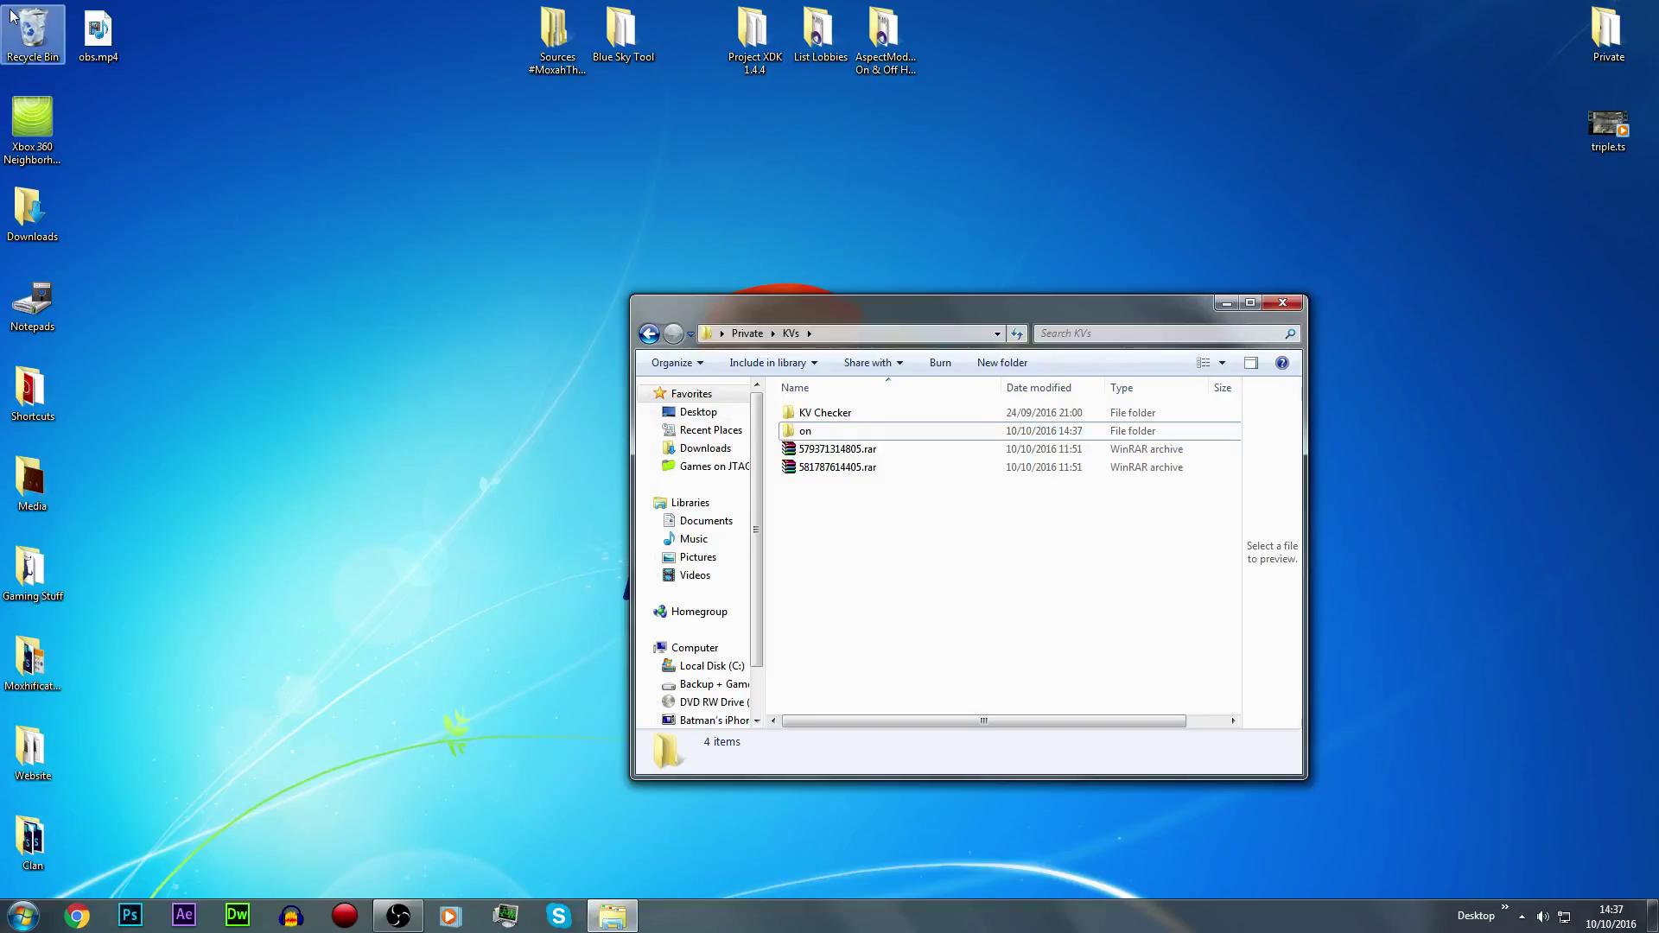
Restore the deleted RAR archive from the Recycle Bin to the desktop
{"action": "double_click", "coordinate": [15, 48]}
{"action": "double_click", "coordinate": [890, 414]}
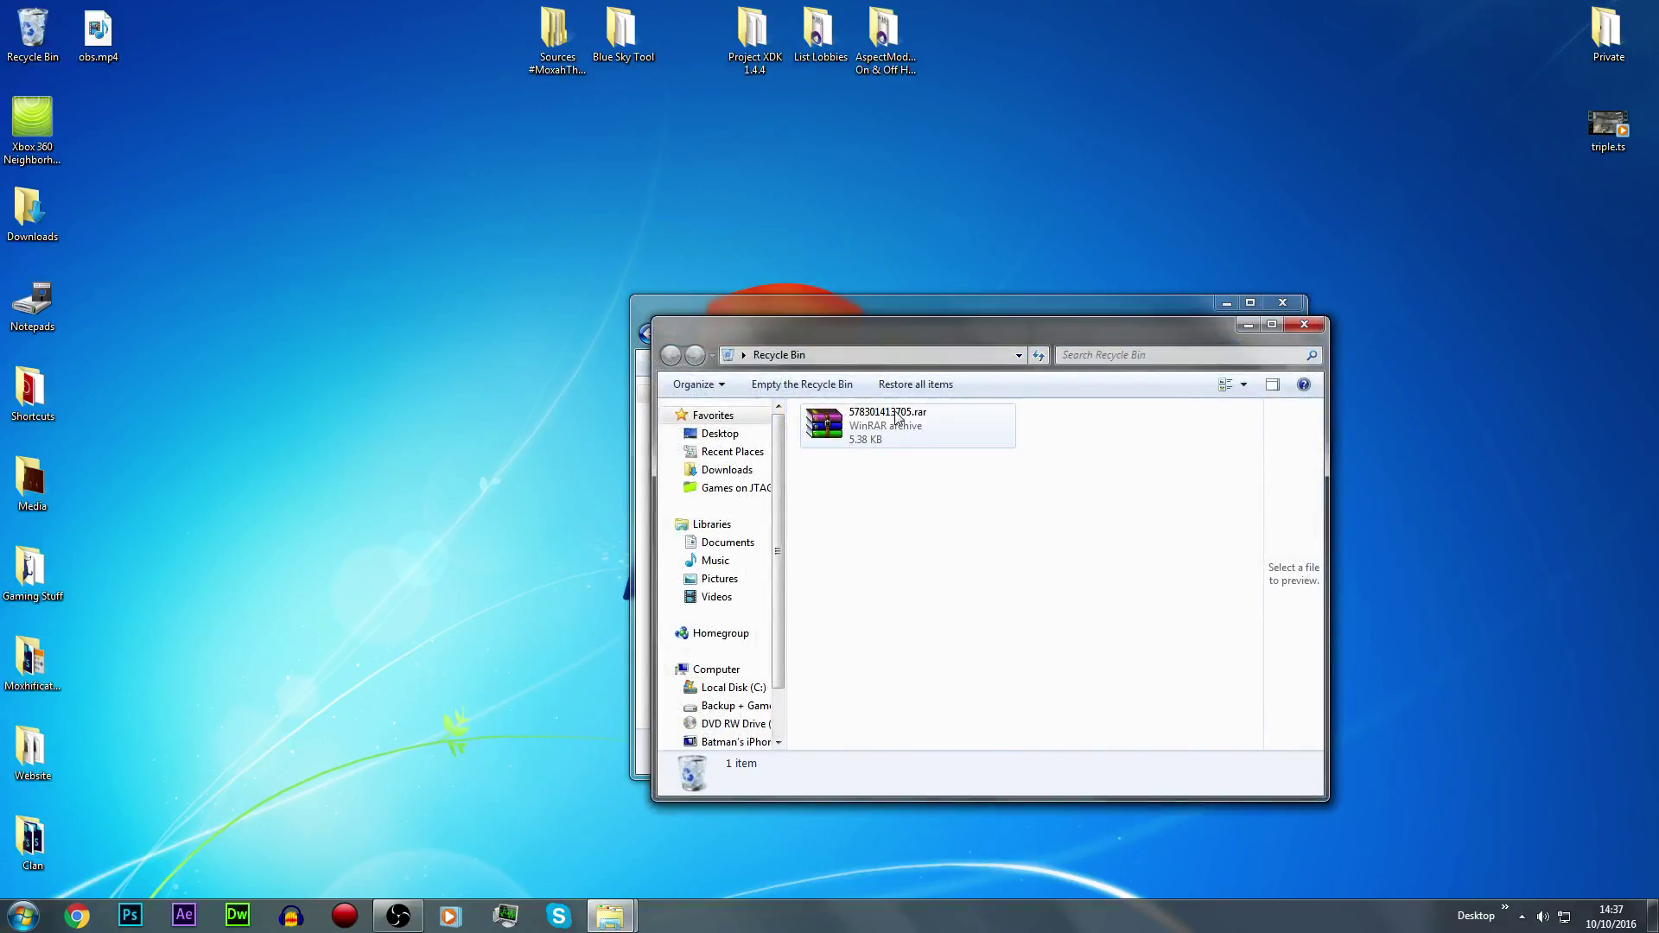
{"action": "left_click", "coordinate": [1031, 787]}
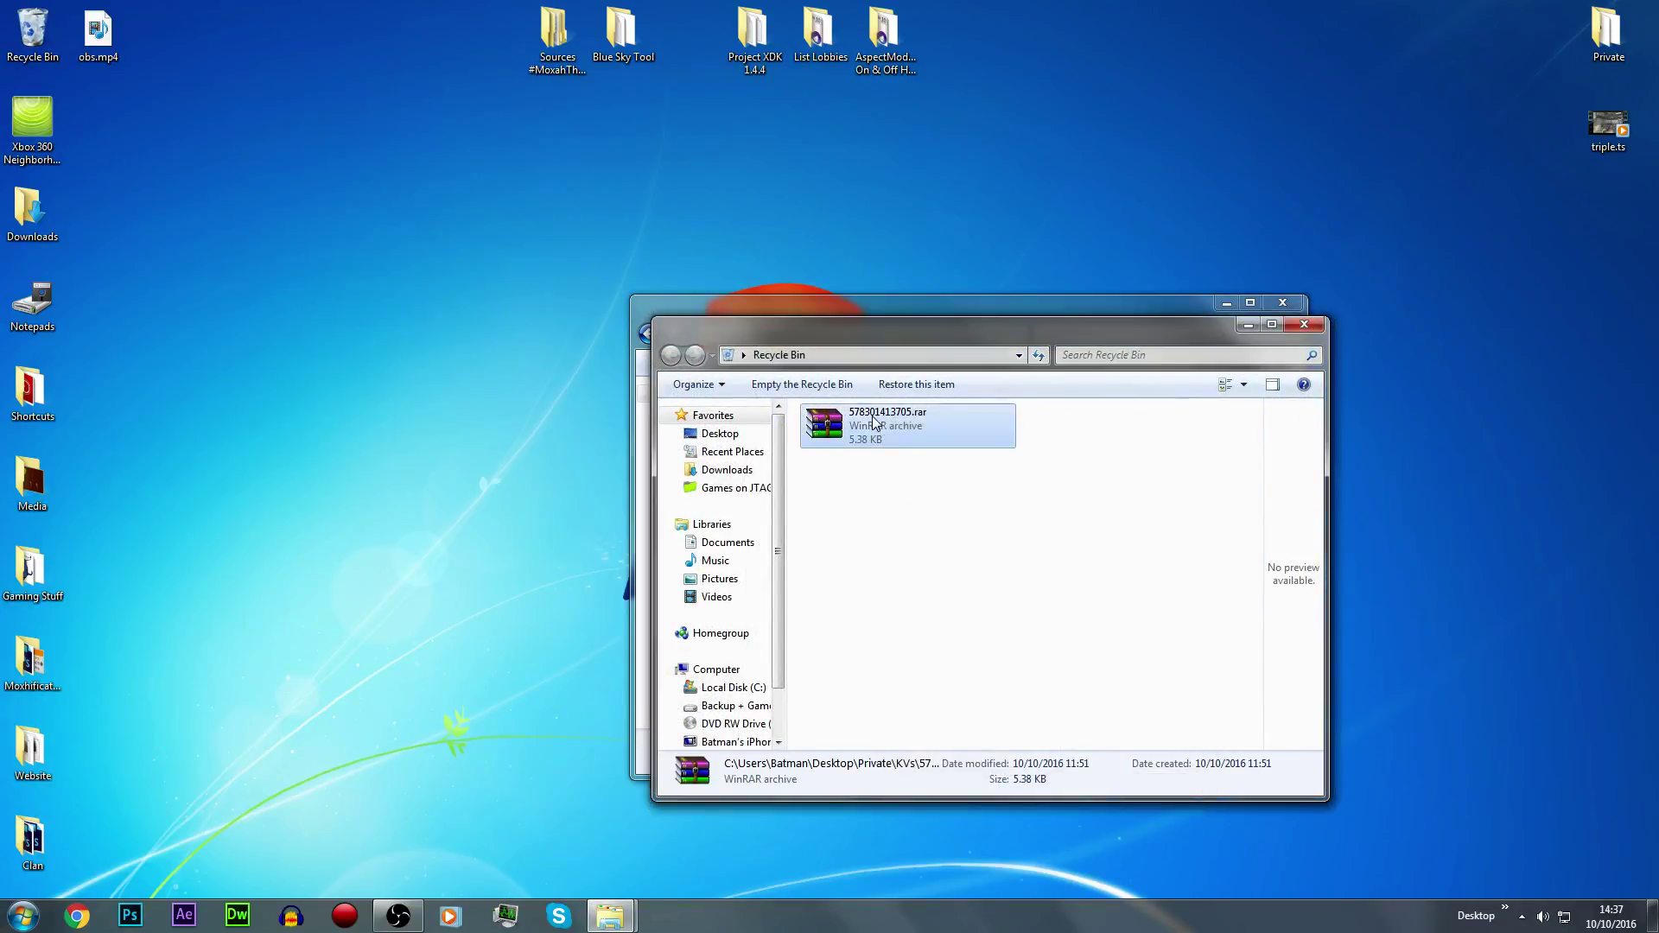
{"action": "left_click_drag", "start_coordinate": [826, 423], "coordinate": [428, 391]}
Open the restored archive's inner folder, extract cpukey.txt into the "on" folder, and close WinRAR
{"action": "double_click", "coordinate": [438, 401]}
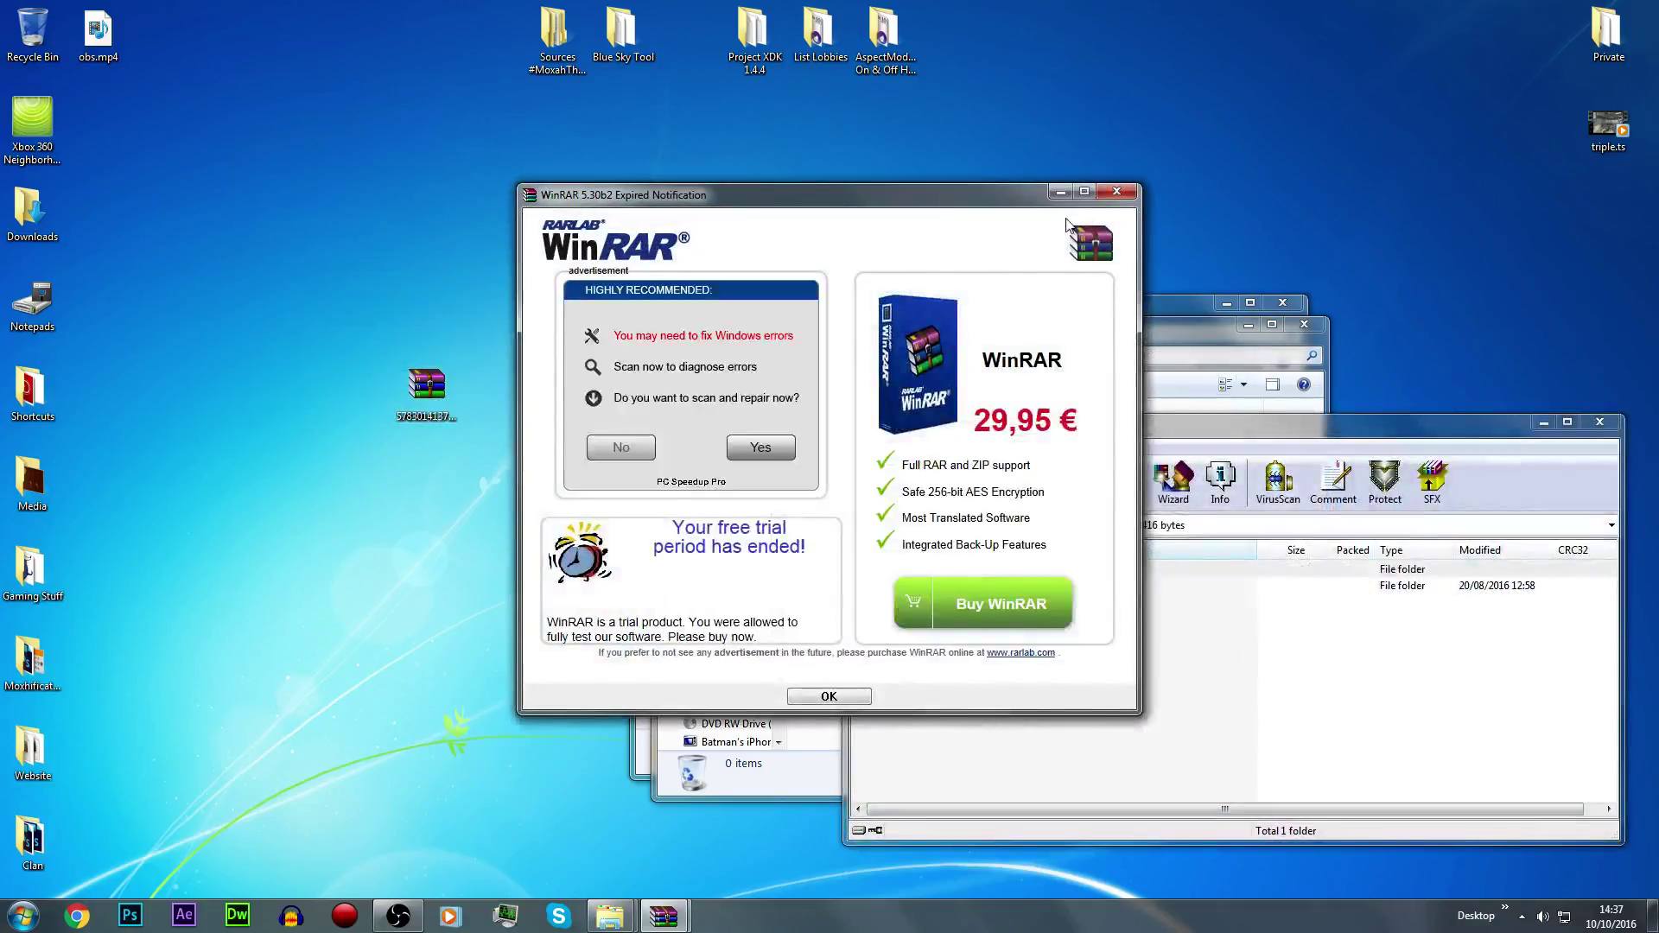
{"action": "left_click", "coordinate": [1119, 191]}
{"action": "left_click", "coordinate": [933, 585]}
{"action": "double_click", "coordinate": [933, 586]}
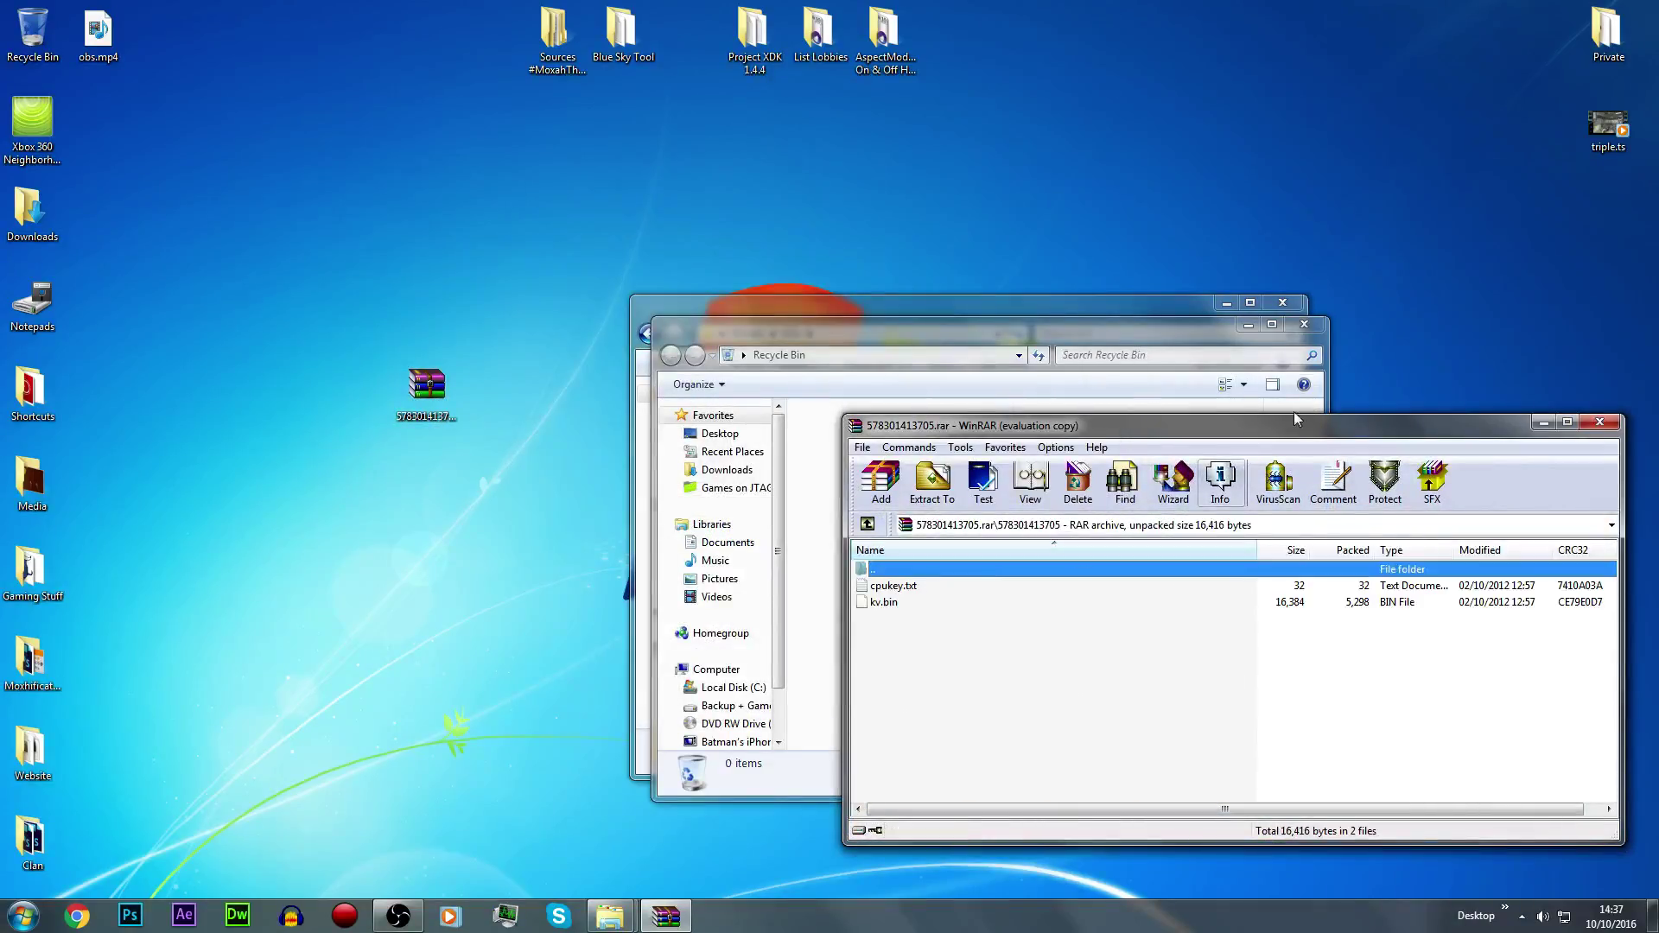
{"action": "left_click_drag", "start_coordinate": [1250, 329], "coordinate": [789, 358]}
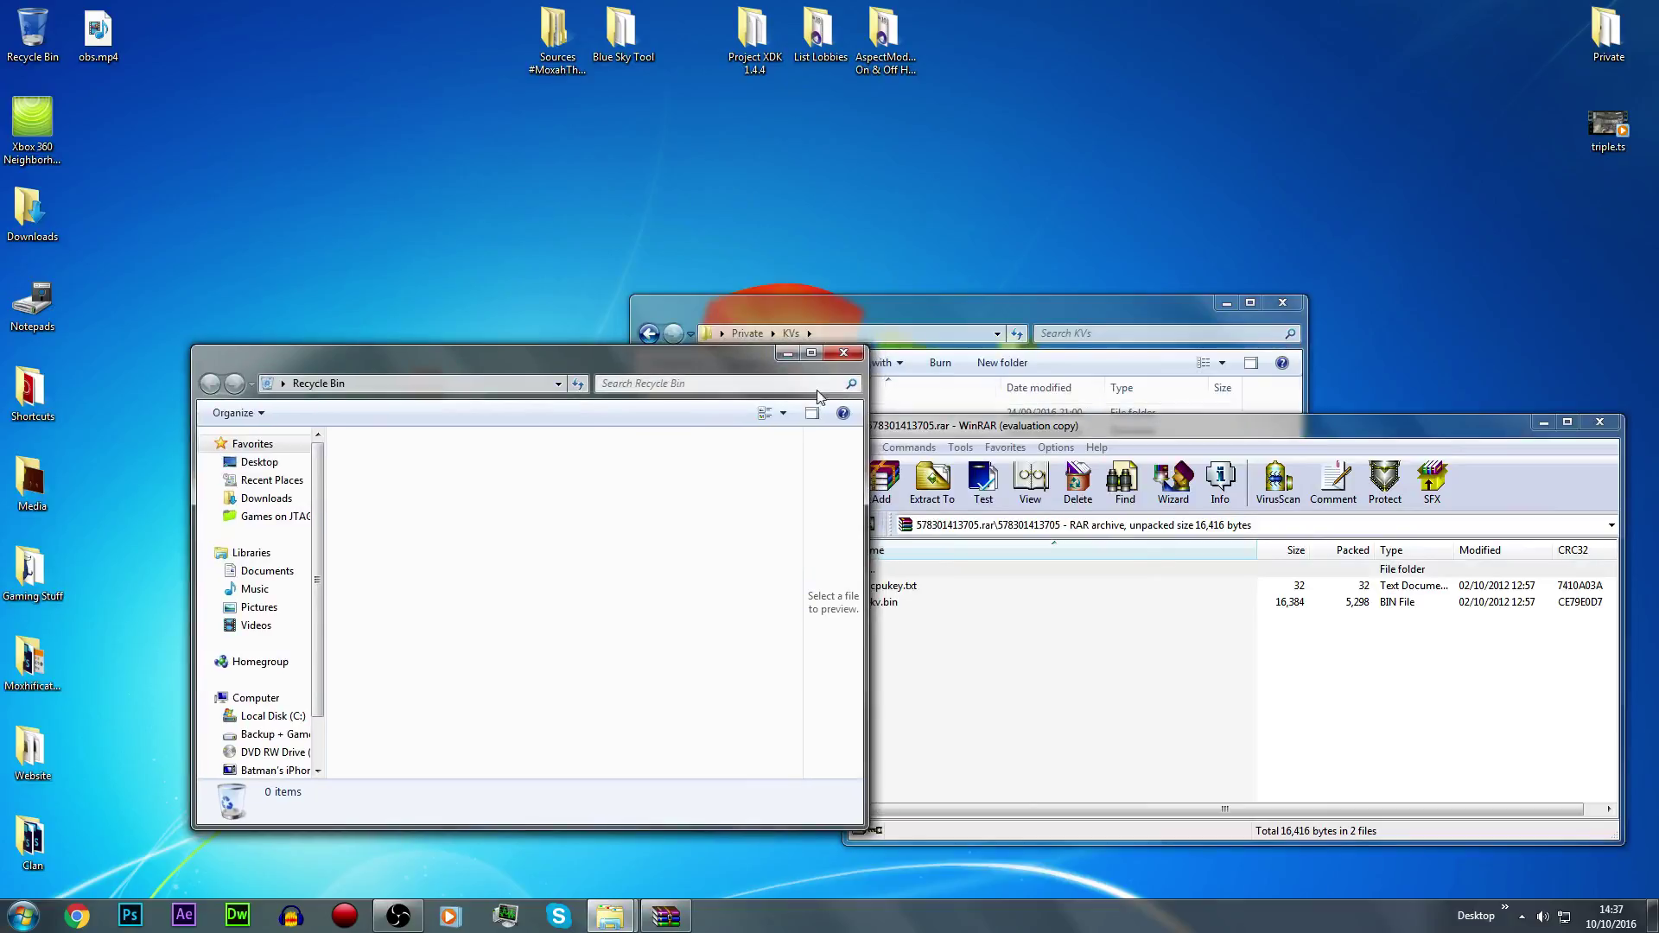
{"action": "left_click", "coordinate": [789, 354]}
{"action": "left_click", "coordinate": [890, 602]}
{"action": "left_click_drag", "start_coordinate": [890, 586], "coordinate": [806, 430]}
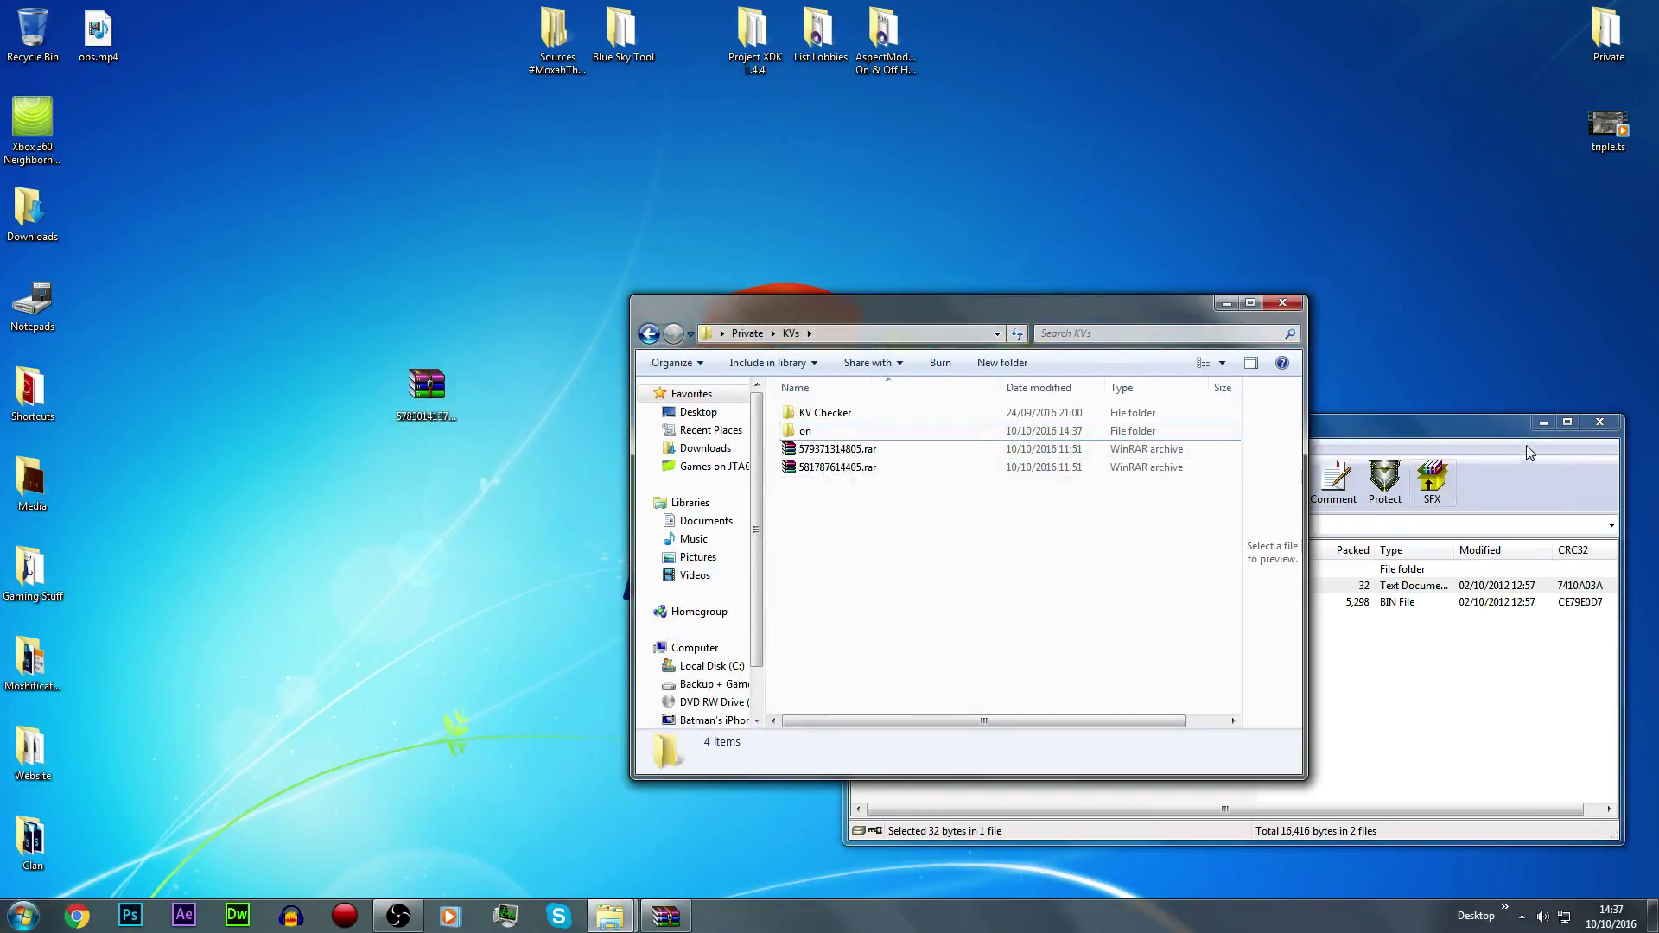
{"action": "left_click", "coordinate": [1596, 423]}
Move the archive from the desktop to the Recycle Bin and empty the bin
{"action": "left_click_drag", "start_coordinate": [426, 389], "coordinate": [17, 33]}
{"action": "right_click", "coordinate": [17, 33]}
{"action": "left_click", "coordinate": [82, 78]}
{"action": "left_click", "coordinate": [893, 527]}
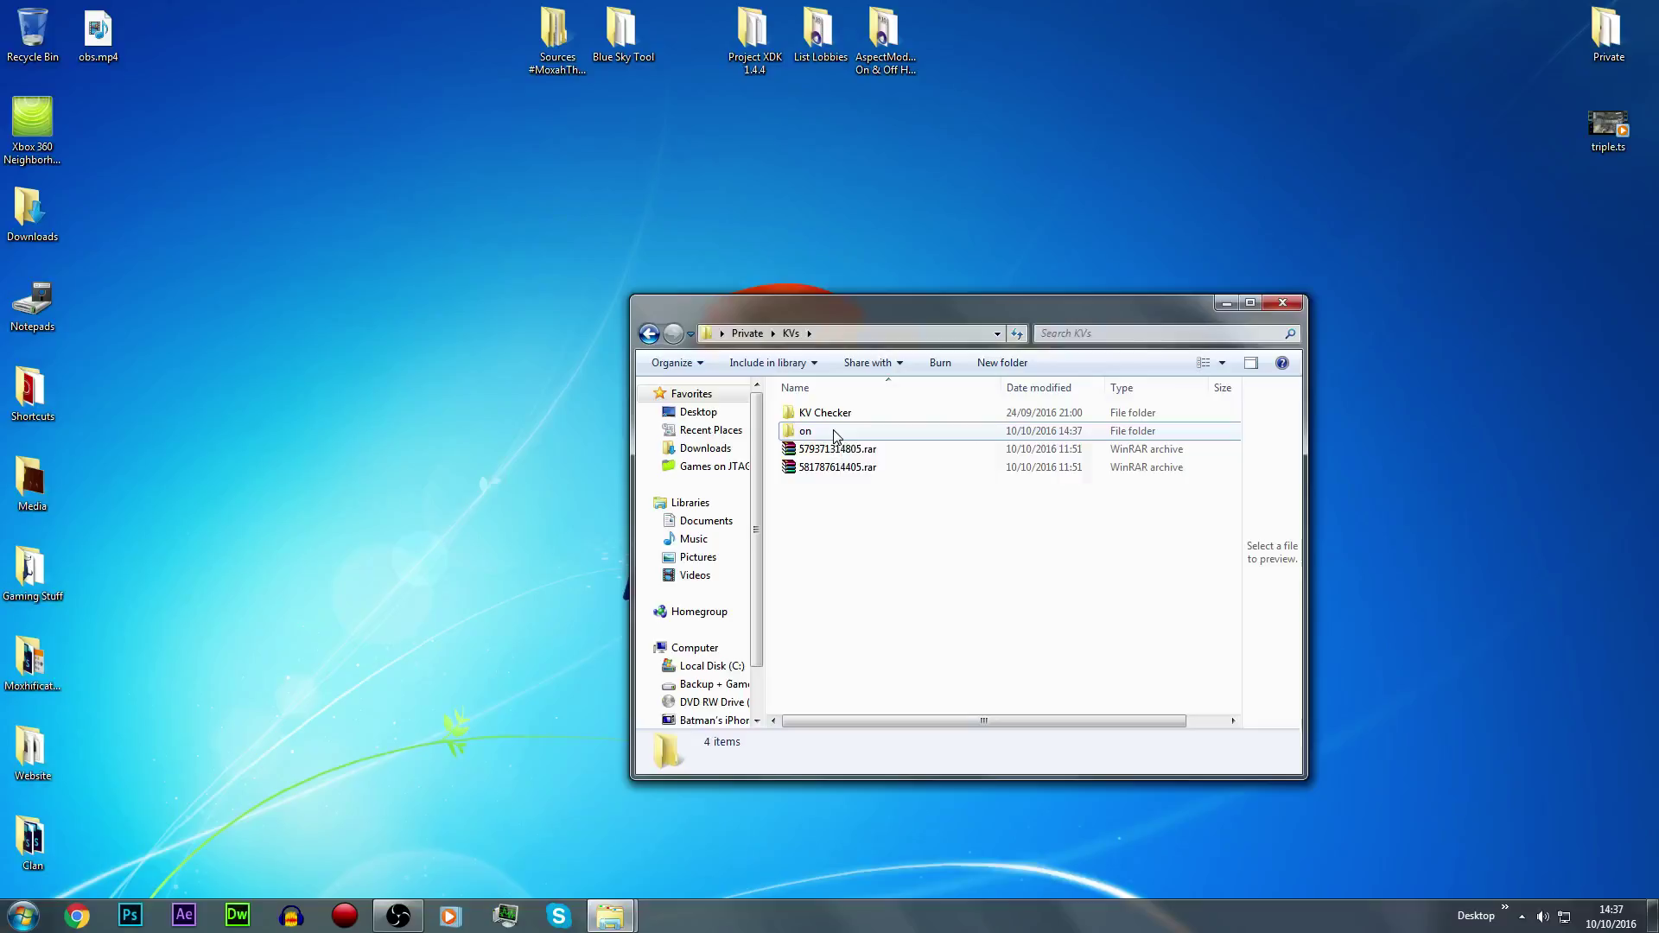
Open the "on" folder and check the extracted cpukey.txt and kv.bin
{"action": "double_click", "coordinate": [831, 432]}
{"action": "left_click_drag", "start_coordinate": [817, 397], "coordinate": [844, 491]}
{"action": "left_click", "coordinate": [854, 545]}
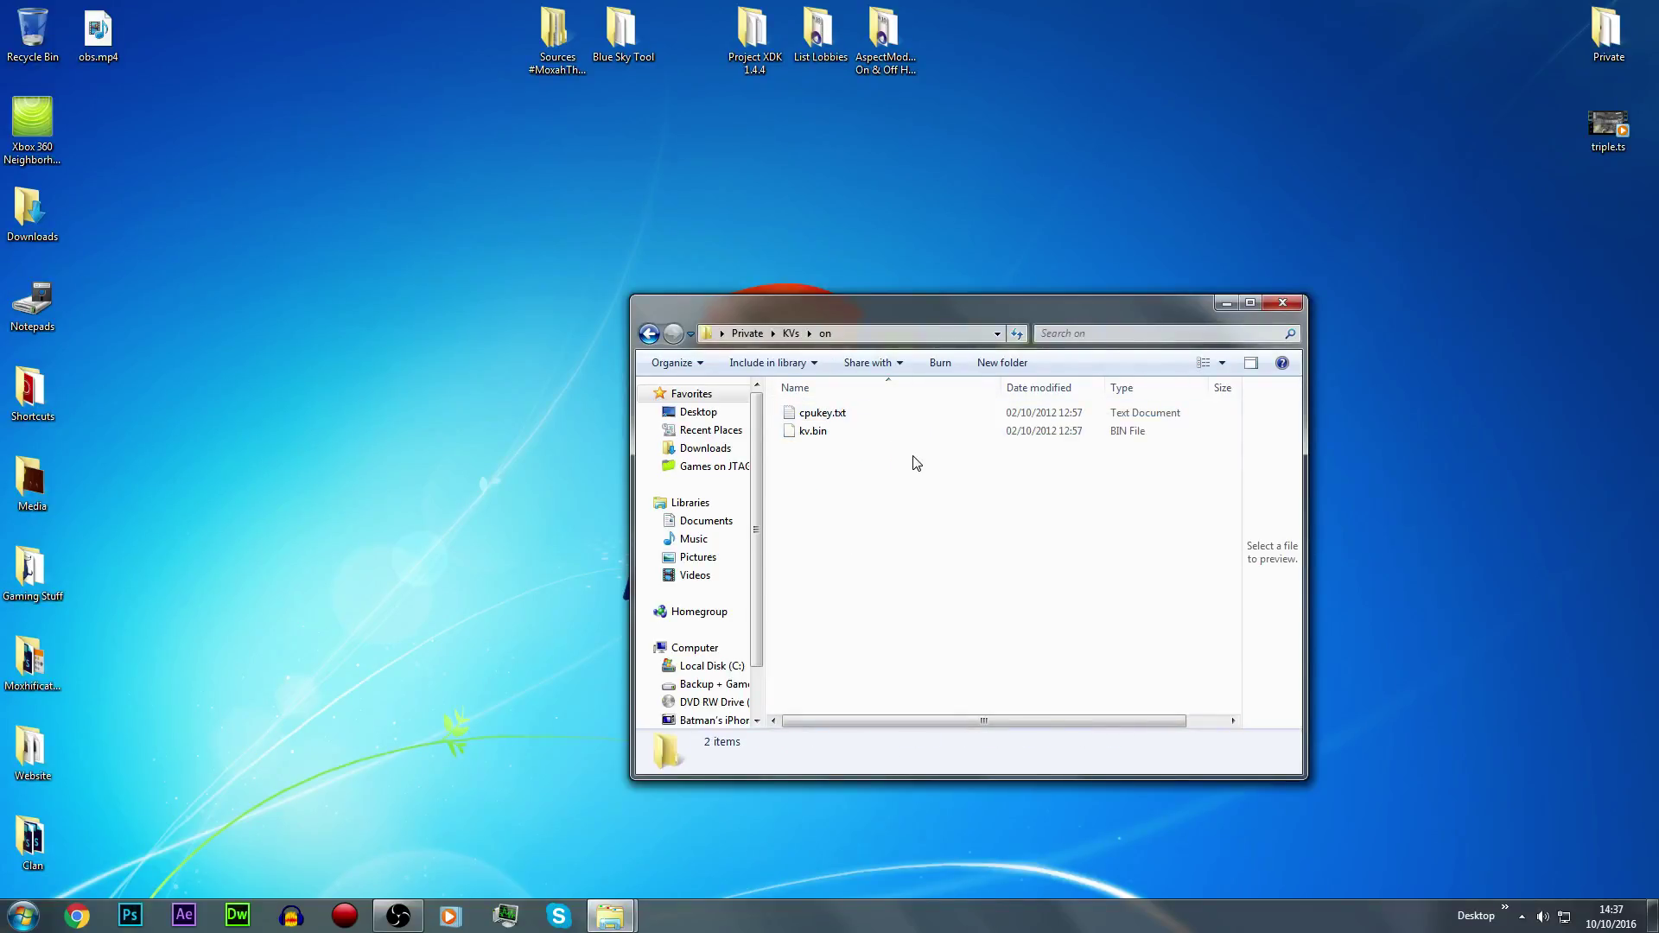
Switch to Hauppauge Capture to view the console's dashboard, and minimise the folder and capture windows
{"action": "left_click", "coordinate": [344, 916]}
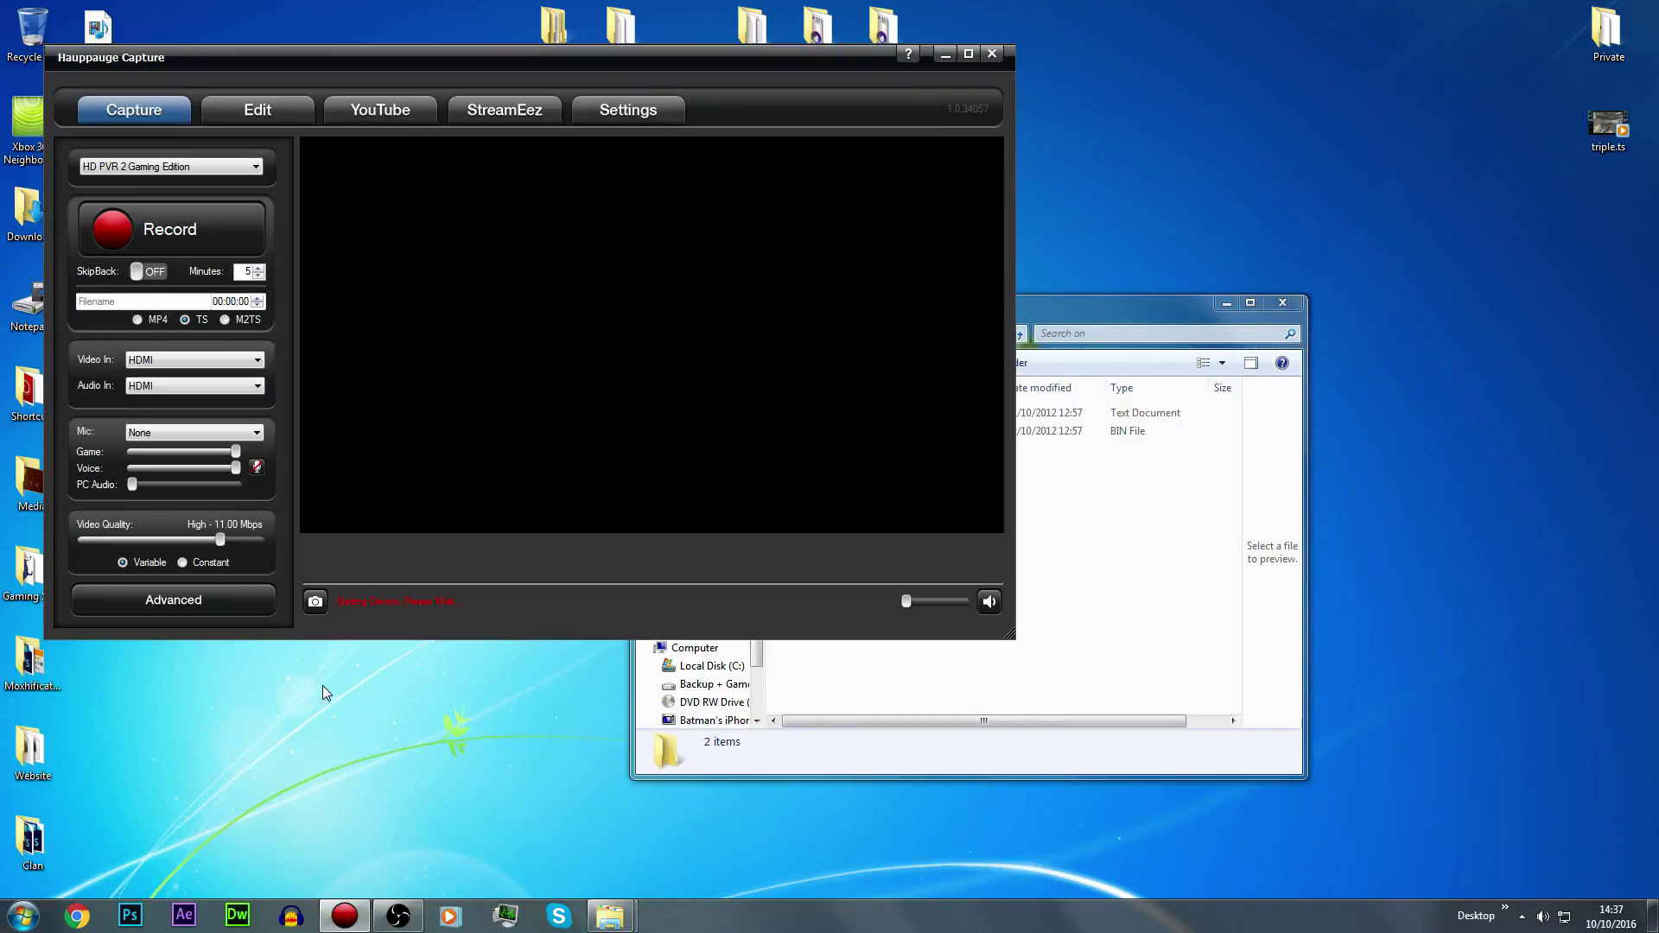
{"action": "left_click", "coordinate": [1228, 302]}
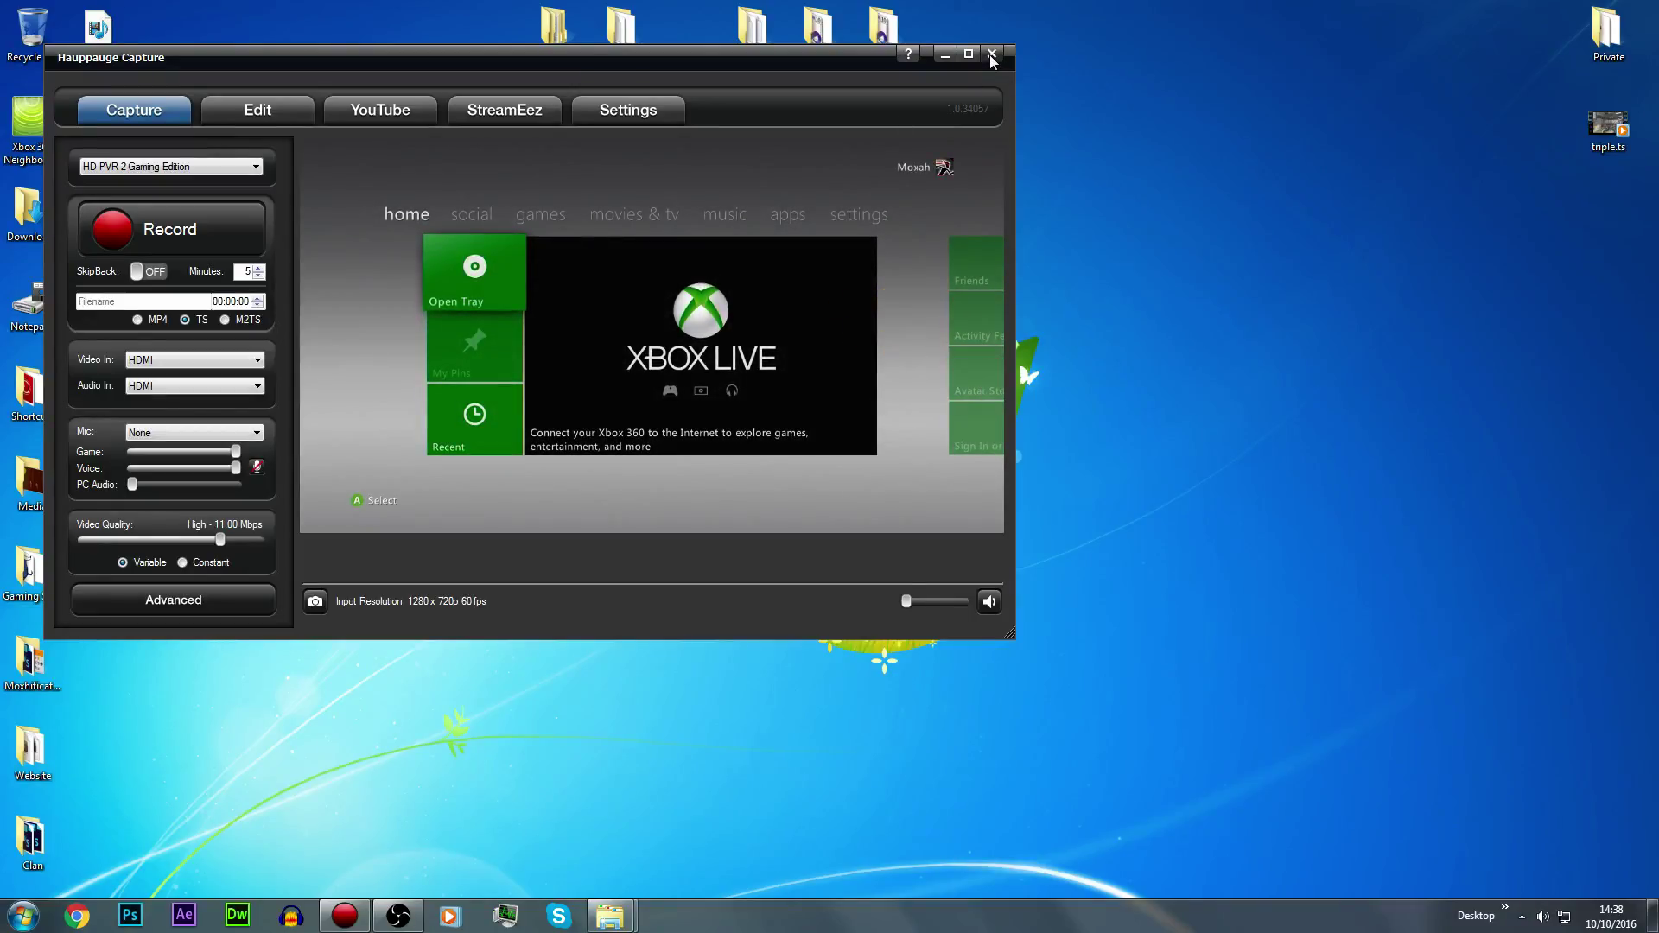
{"action": "left_click", "coordinate": [946, 54]}
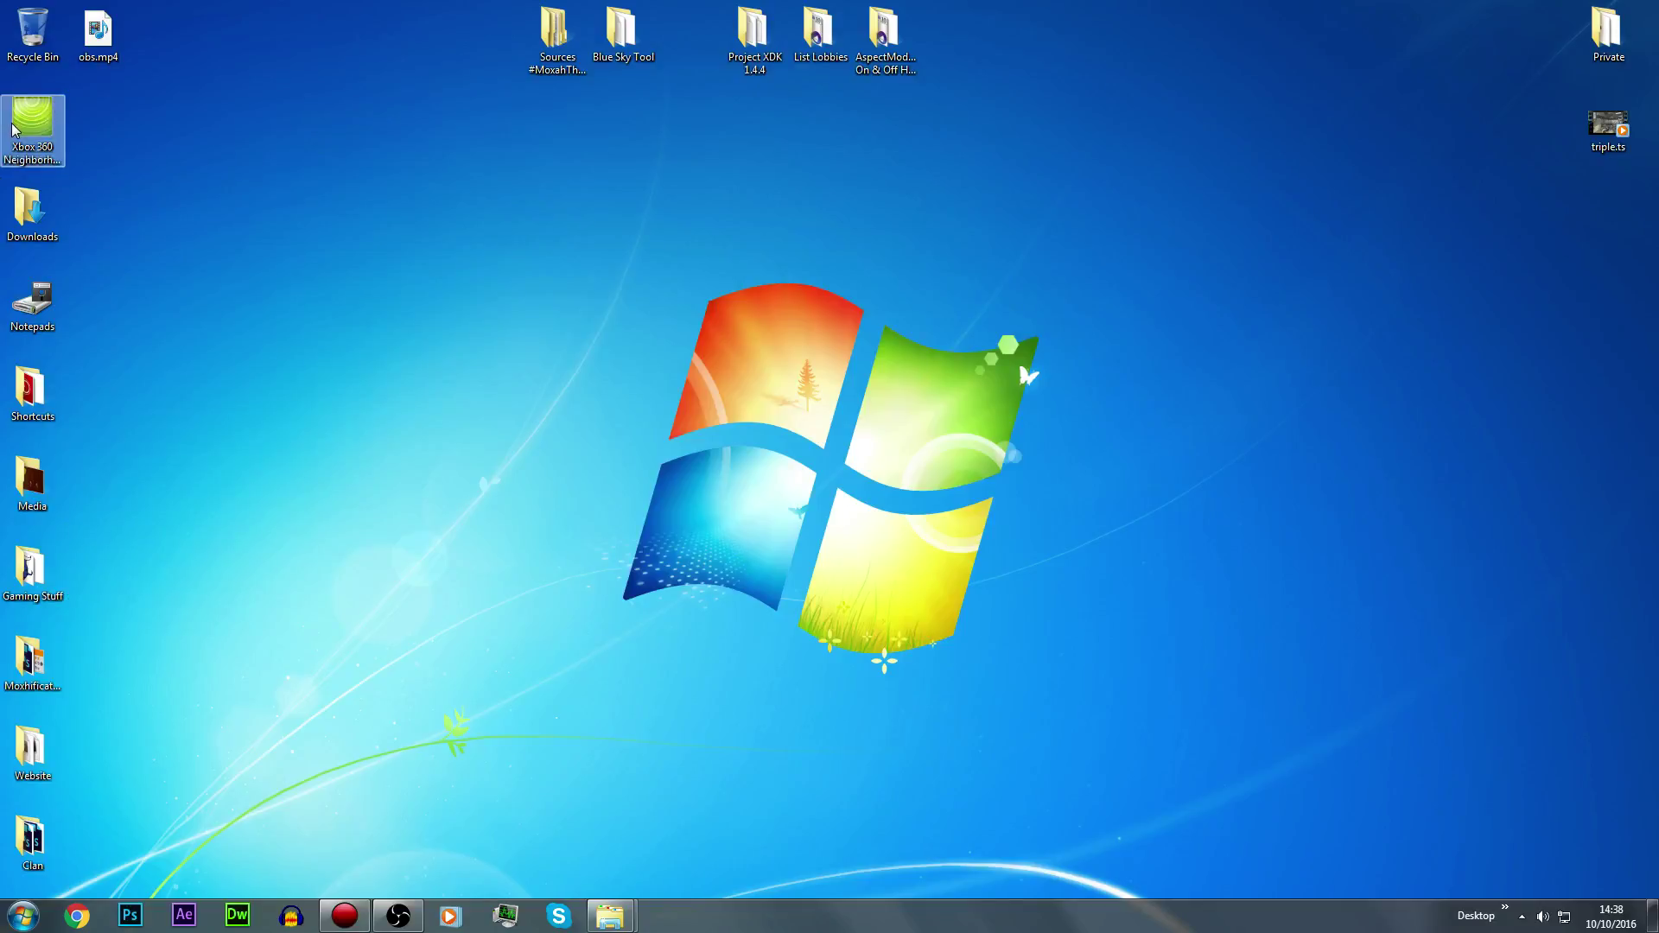
Open the JTAG console's Retail Hard Drive Emulation (HDD:) volume in Xbox 360 Neighborhood
{"action": "double_click", "coordinate": [13, 129]}
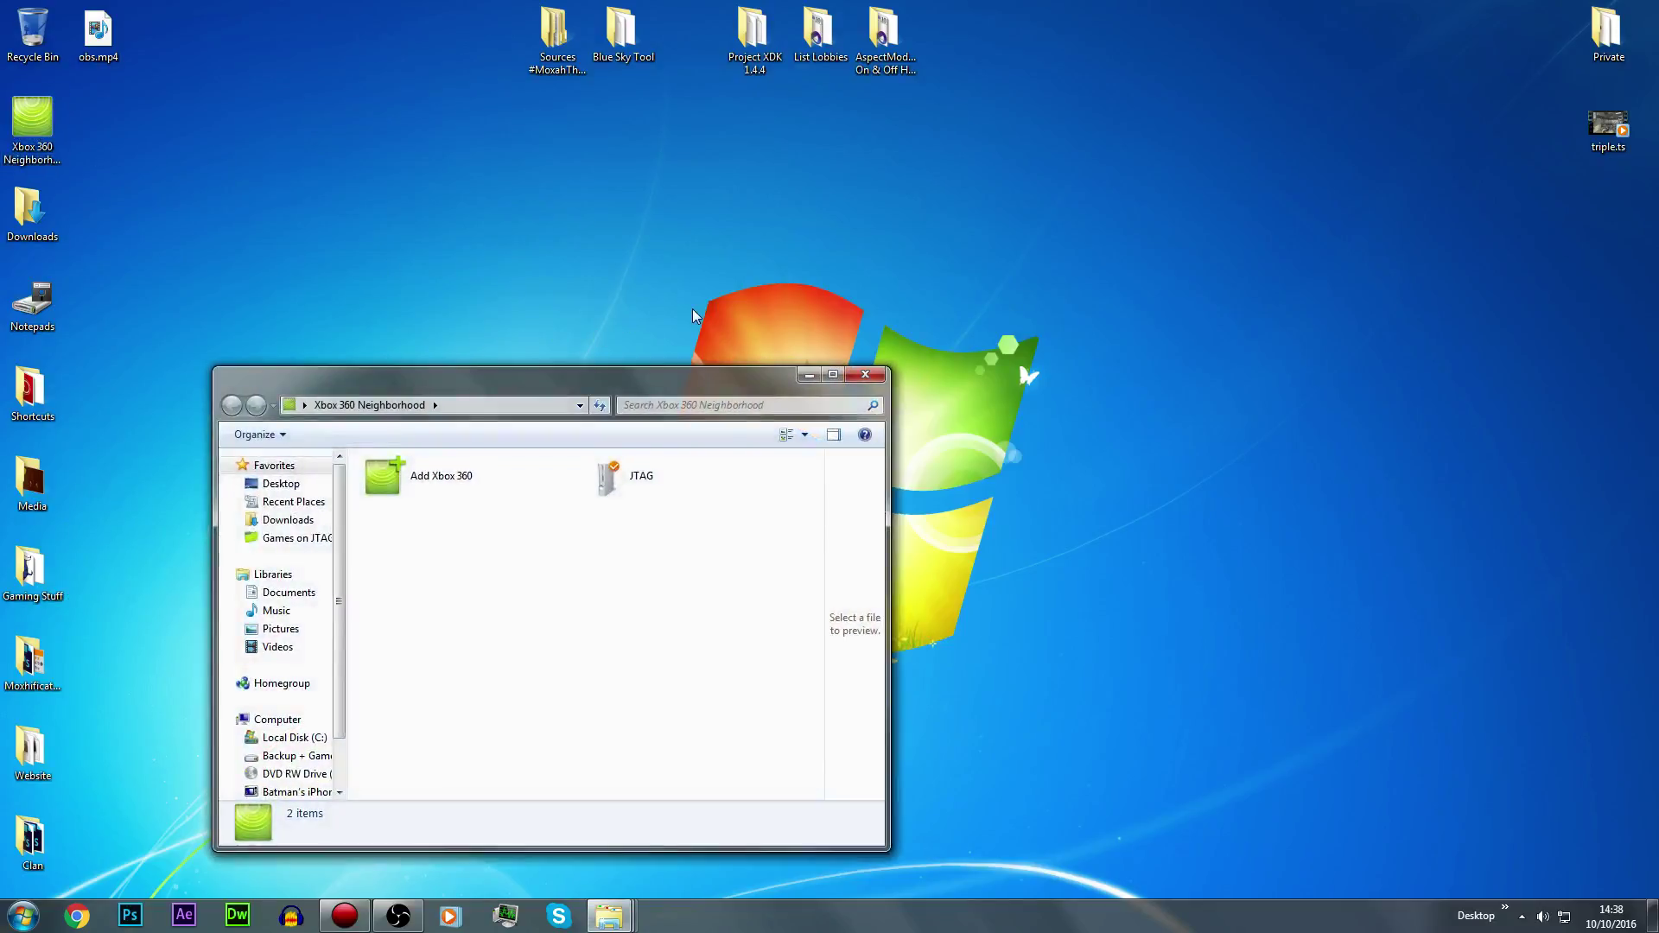
{"action": "double_click", "coordinate": [655, 491]}
{"action": "left_click_drag", "start_coordinate": [655, 386], "coordinate": [764, 262]}
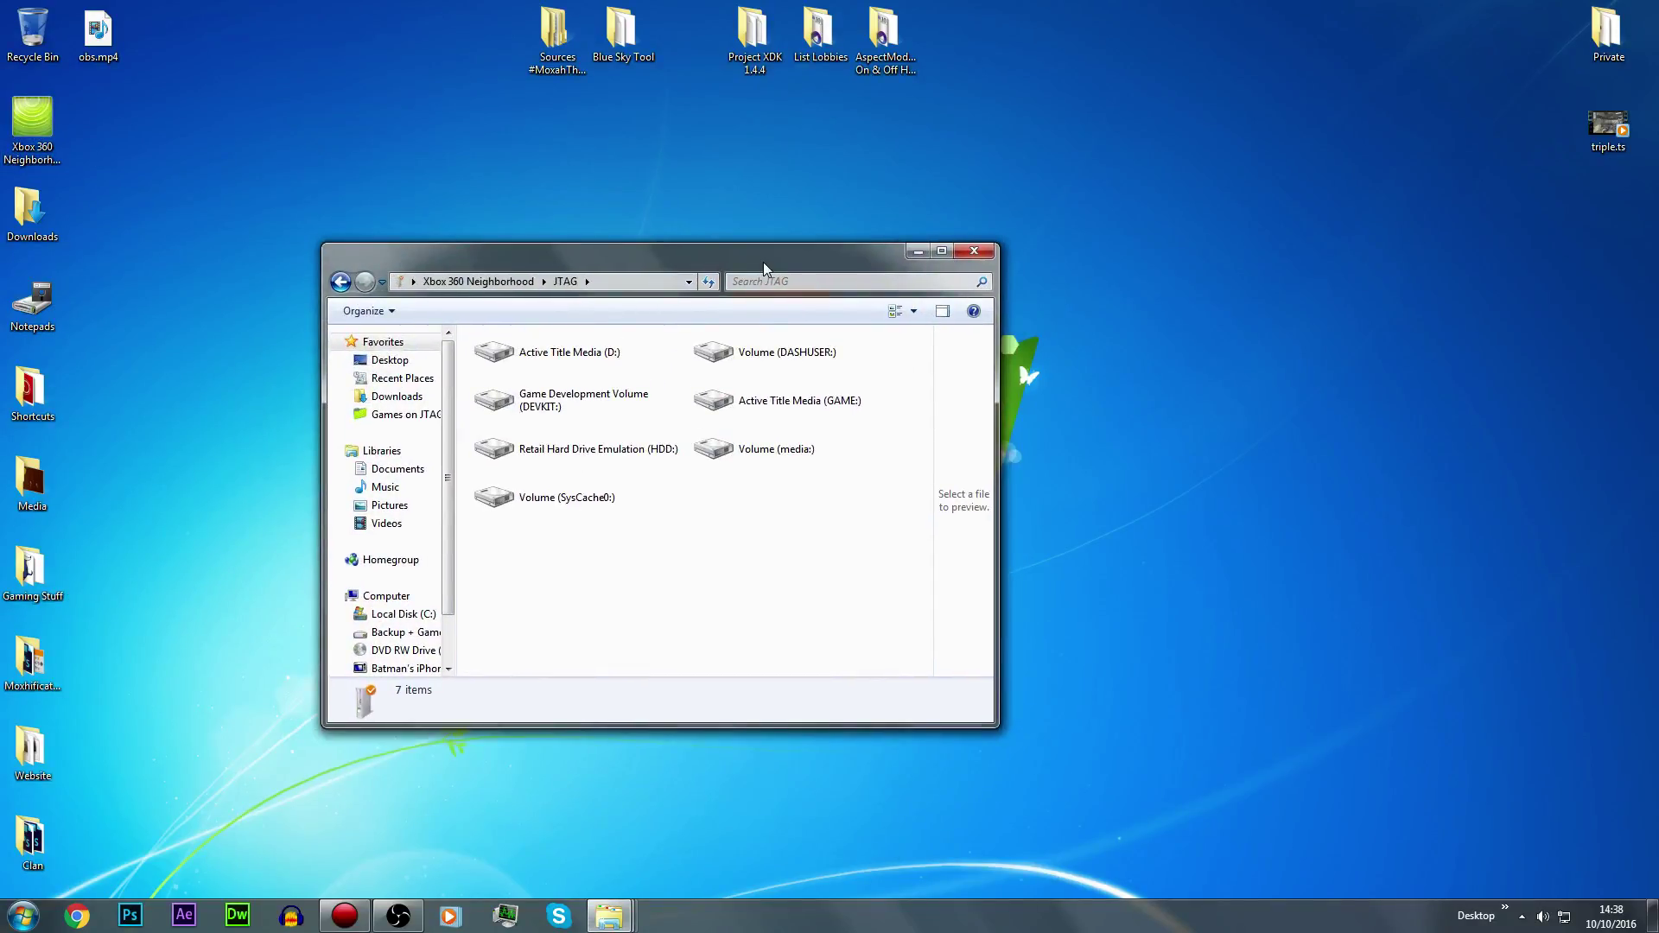
{"action": "double_click", "coordinate": [622, 446]}
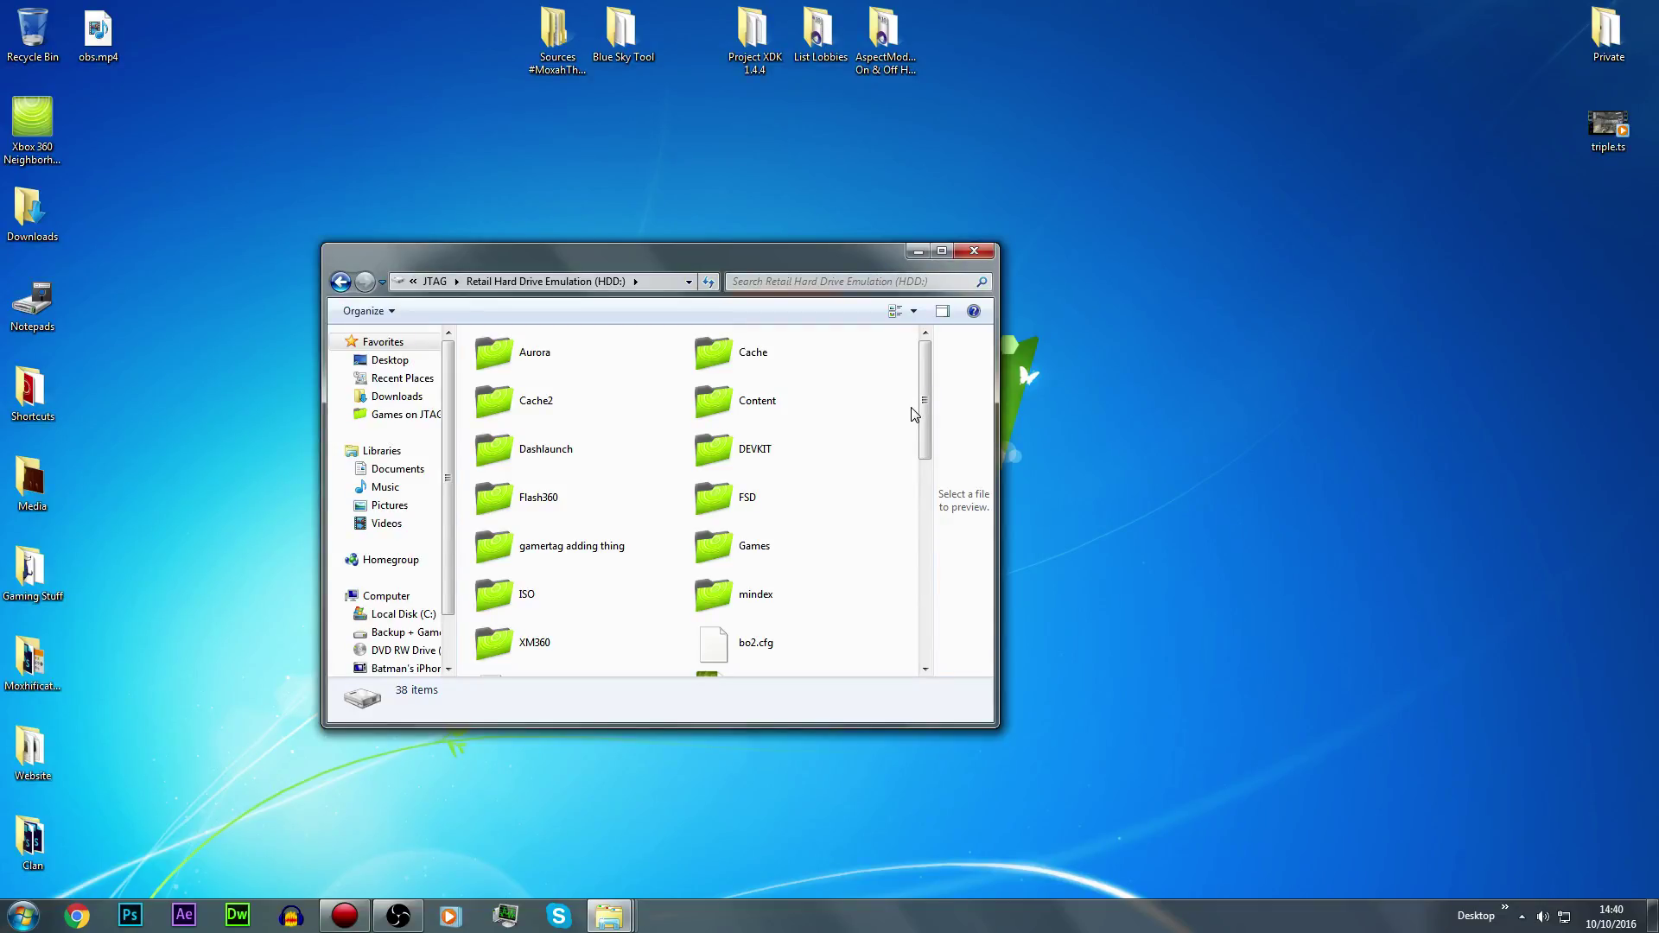
Look through the console's hard drive files for the kv.bin and NiNJA.xex entries
{"action": "left_click_drag", "start_coordinate": [756, 258], "coordinate": [1330, 307]}
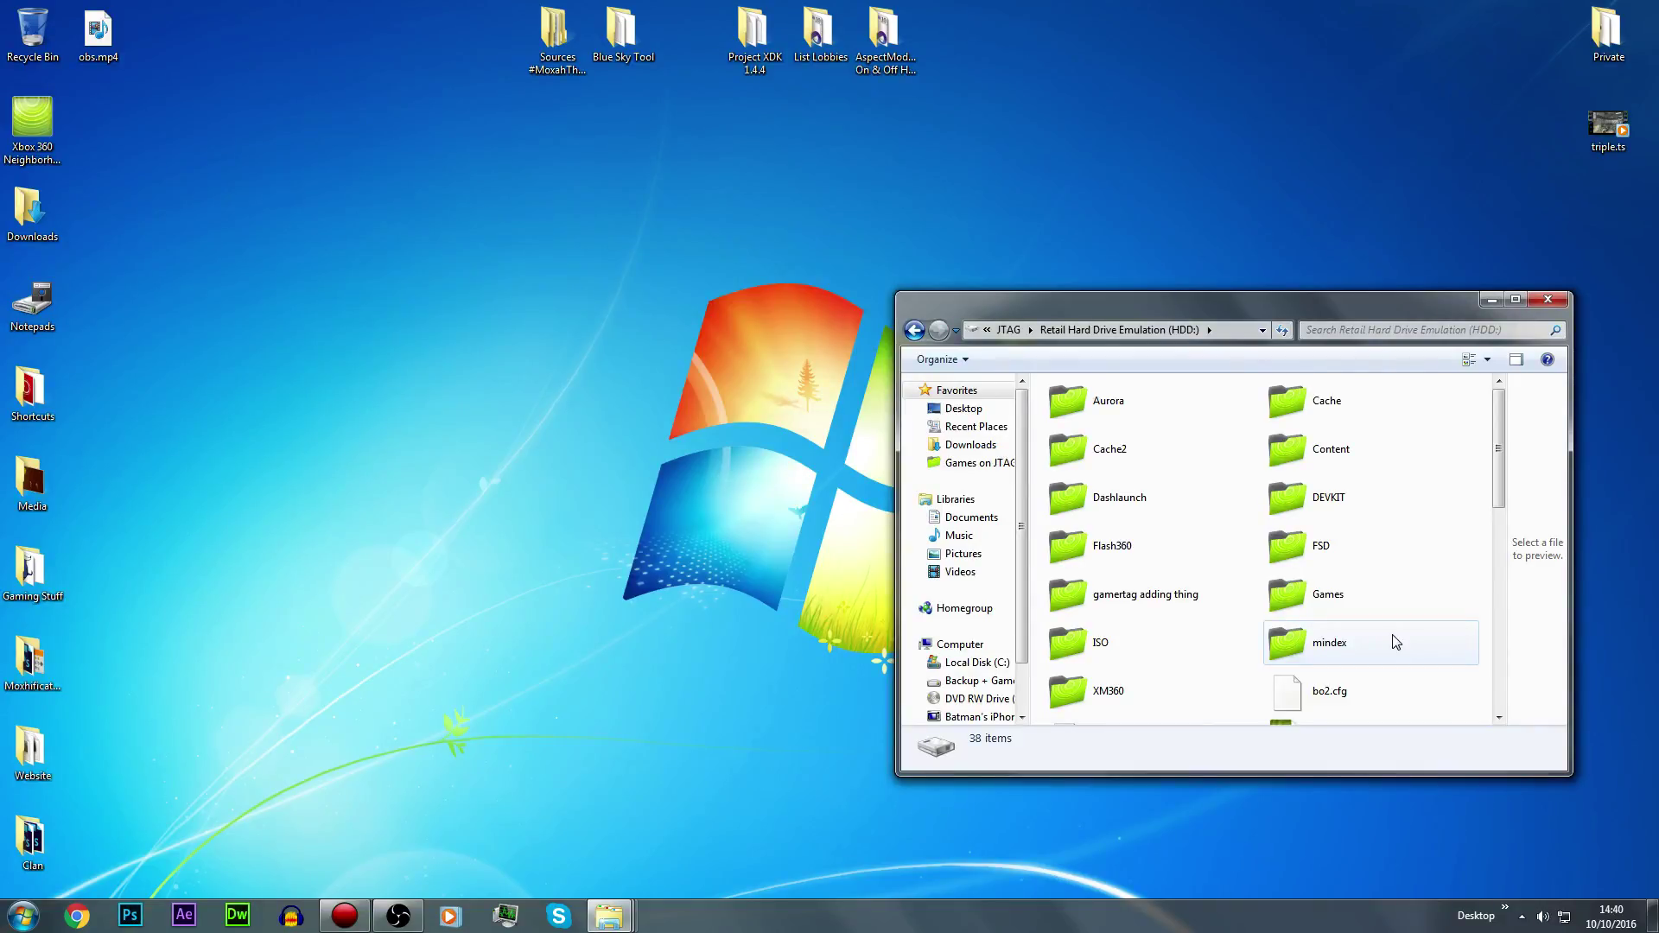
{"action": "left_click_drag", "start_coordinate": [1138, 304], "coordinate": [940, 233]}
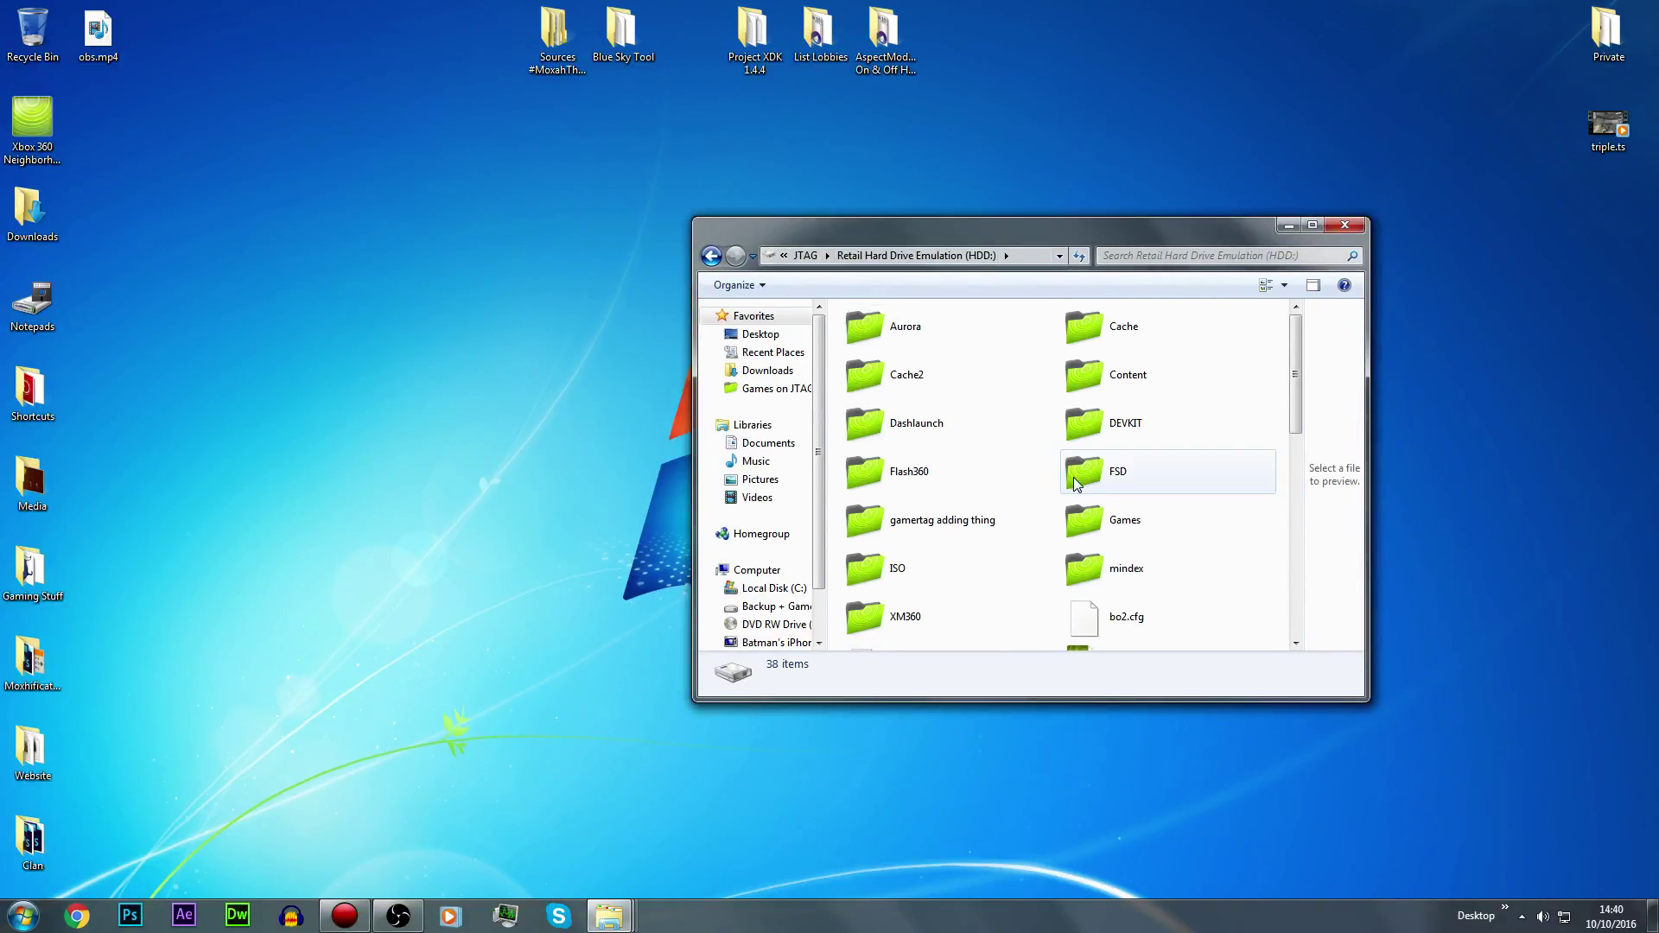
{"action": "left_click", "coordinate": [1262, 534]}
{"action": "scroll", "coordinate": [1134, 540], "scroll_direction": "down", "scroll_amount": 3}
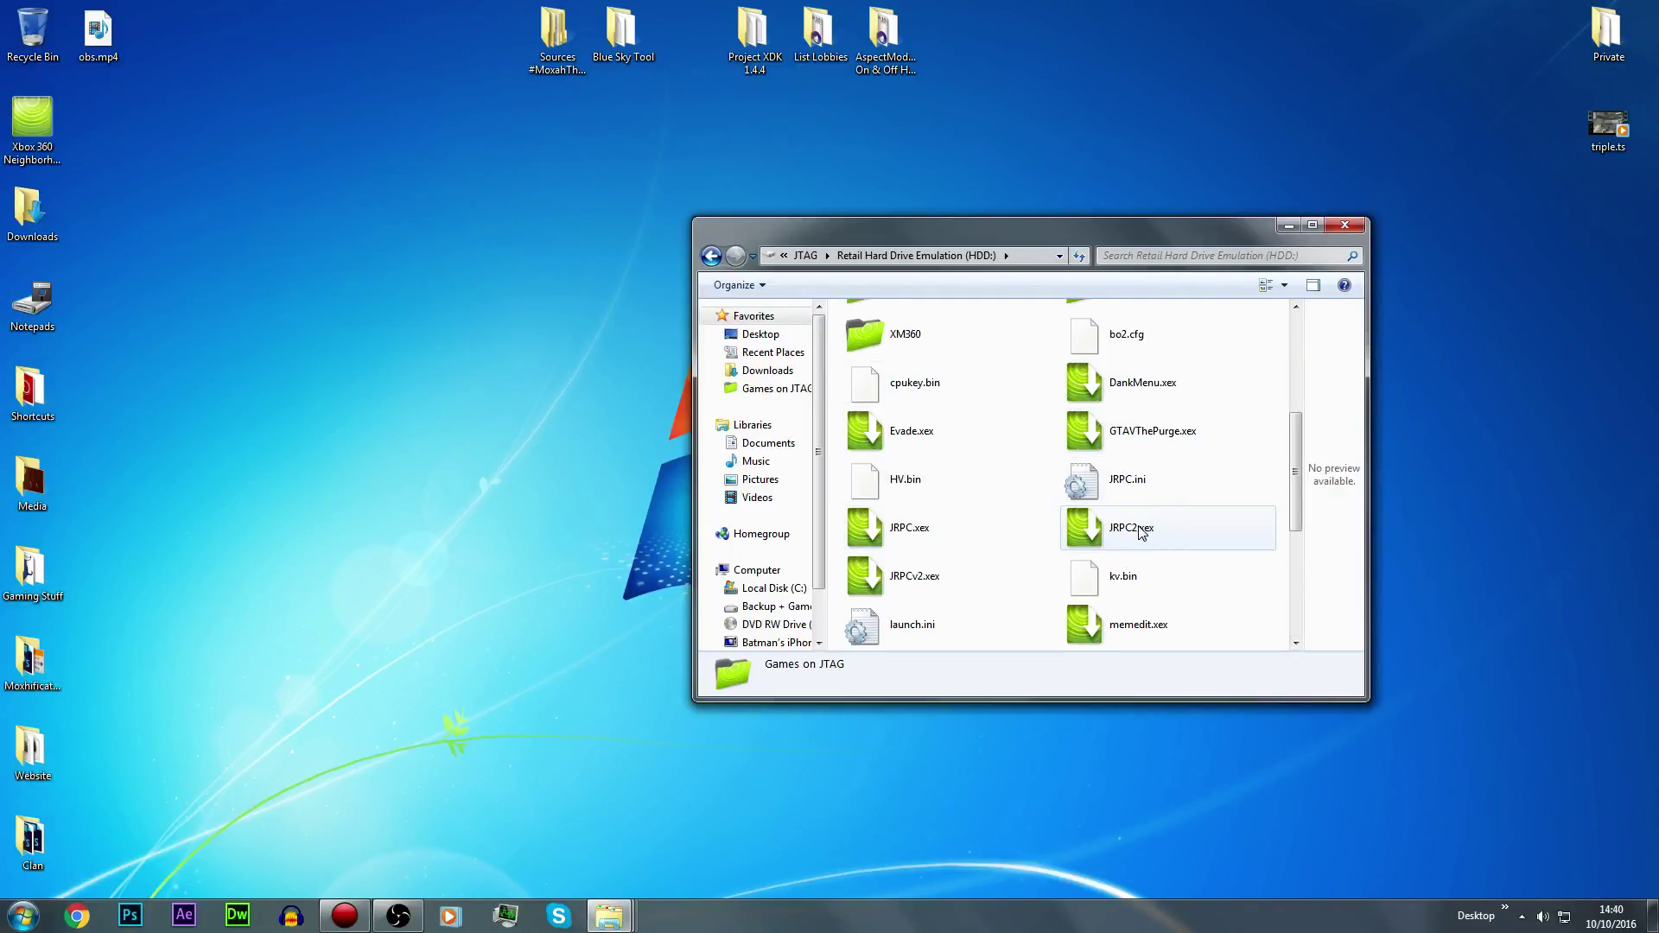
{"action": "scroll", "coordinate": [1103, 523], "scroll_direction": "down", "scroll_amount": 2}
{"action": "left_click", "coordinate": [971, 577]}
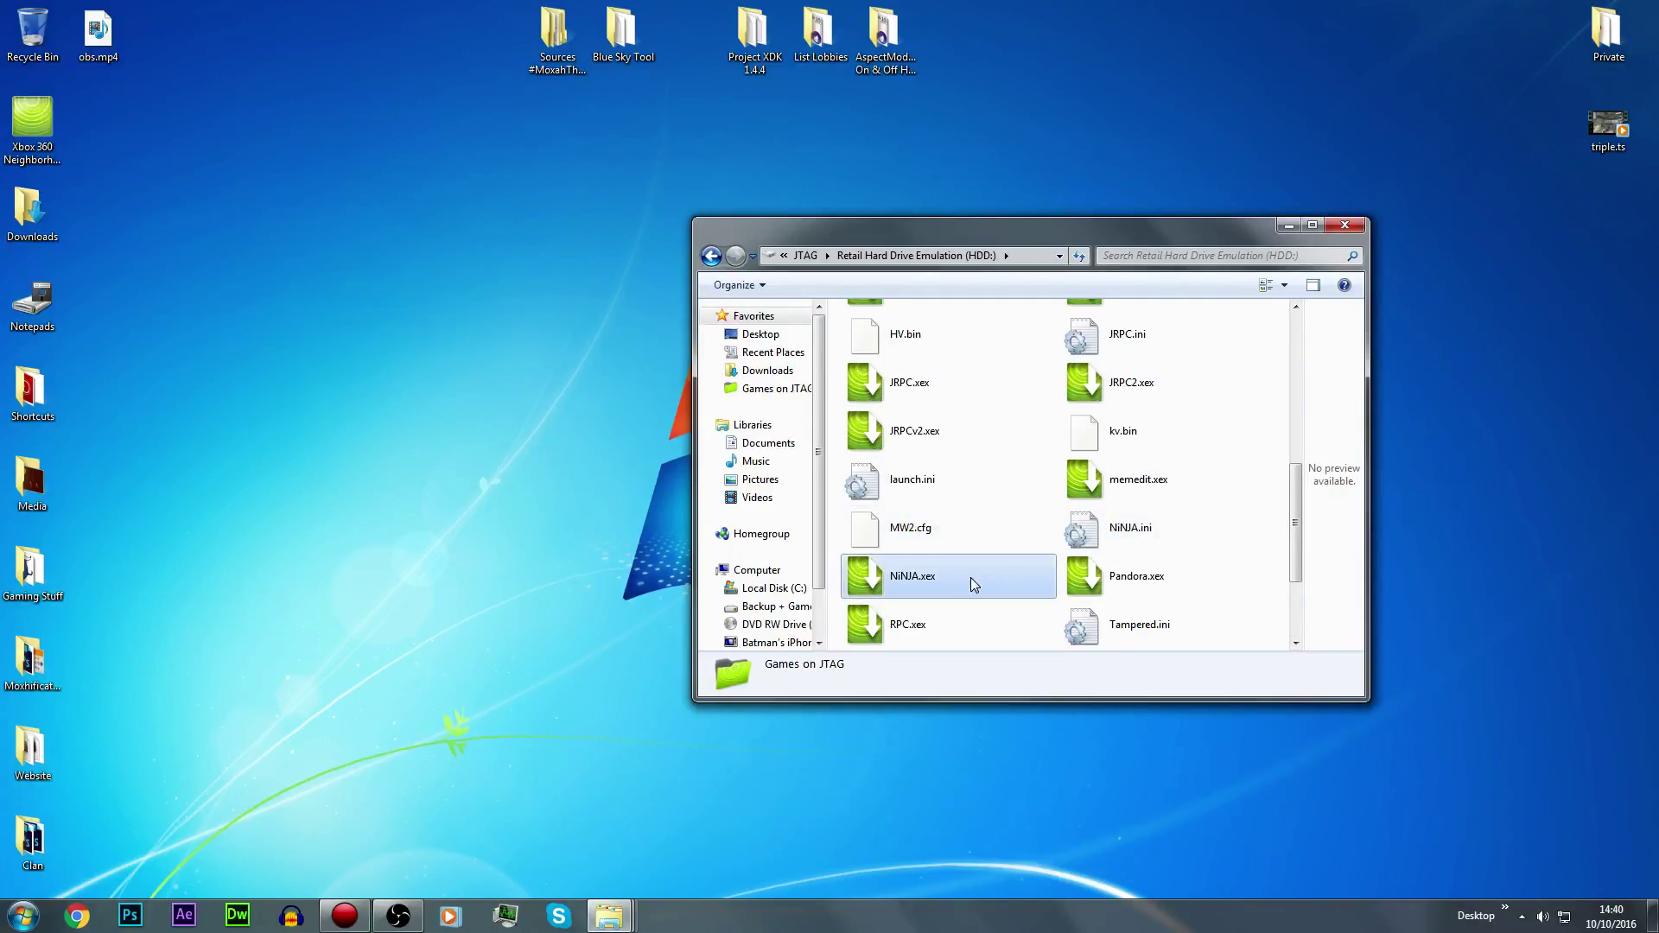
{"action": "left_click_drag", "start_coordinate": [897, 236], "coordinate": [808, 290]}
Restore the "on" folder window and arrange it beside the console's hard drive window
{"action": "left_click", "coordinate": [609, 916]}
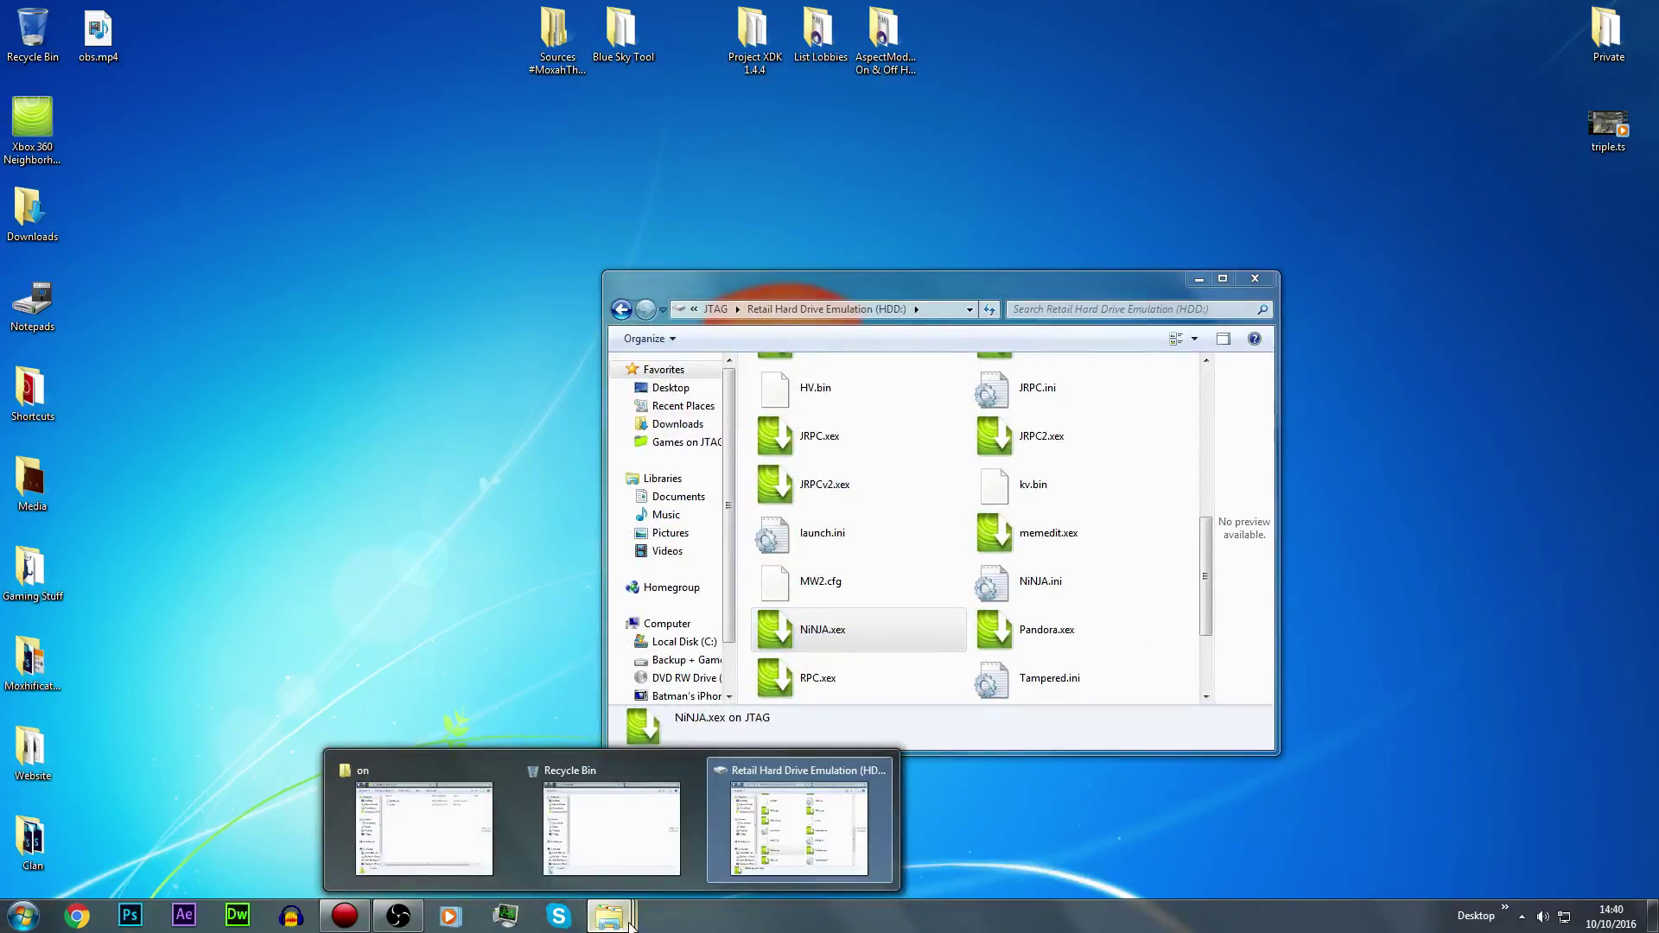
{"action": "left_click", "coordinate": [692, 770]}
{"action": "left_click", "coordinate": [548, 831]}
{"action": "left_click_drag", "start_coordinate": [842, 305], "coordinate": [971, 359]}
{"action": "left_click_drag", "start_coordinate": [888, 285], "coordinate": [466, 214]}
Copy kv.bin from the "on" folder to the root of the console's HDD volume, replacing the existing file
{"action": "left_click", "coordinate": [1009, 534]}
{"action": "left_click", "coordinate": [947, 486]}
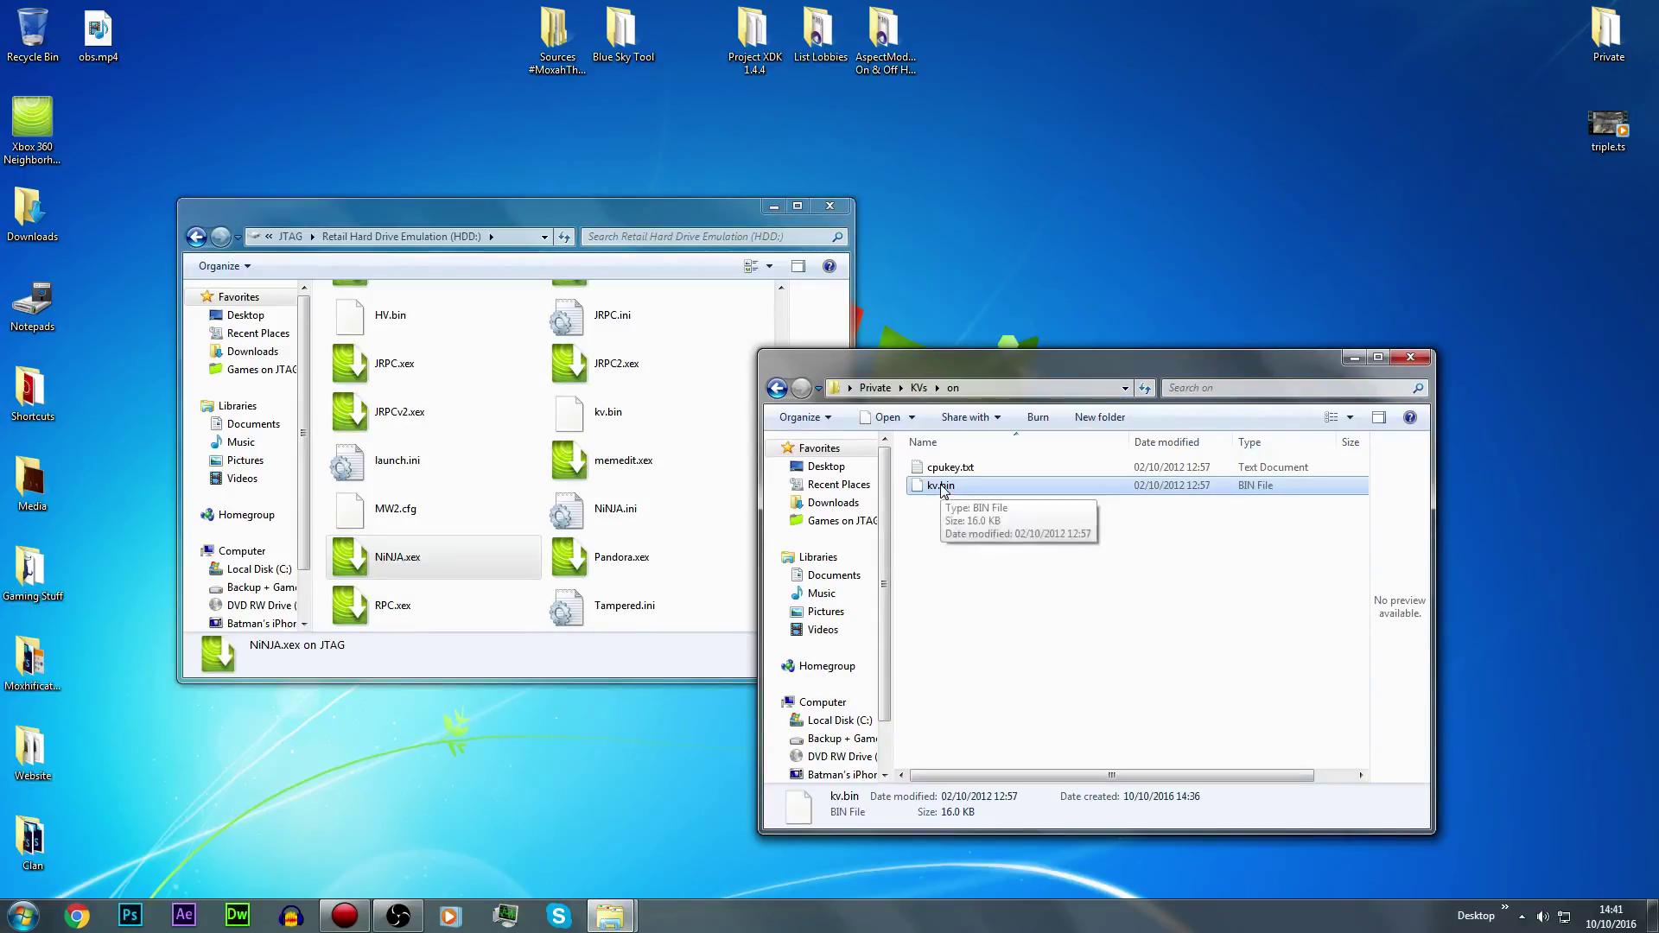
{"action": "left_click_drag", "start_coordinate": [942, 487], "coordinate": [771, 311]}
{"action": "left_click", "coordinate": [812, 540]}
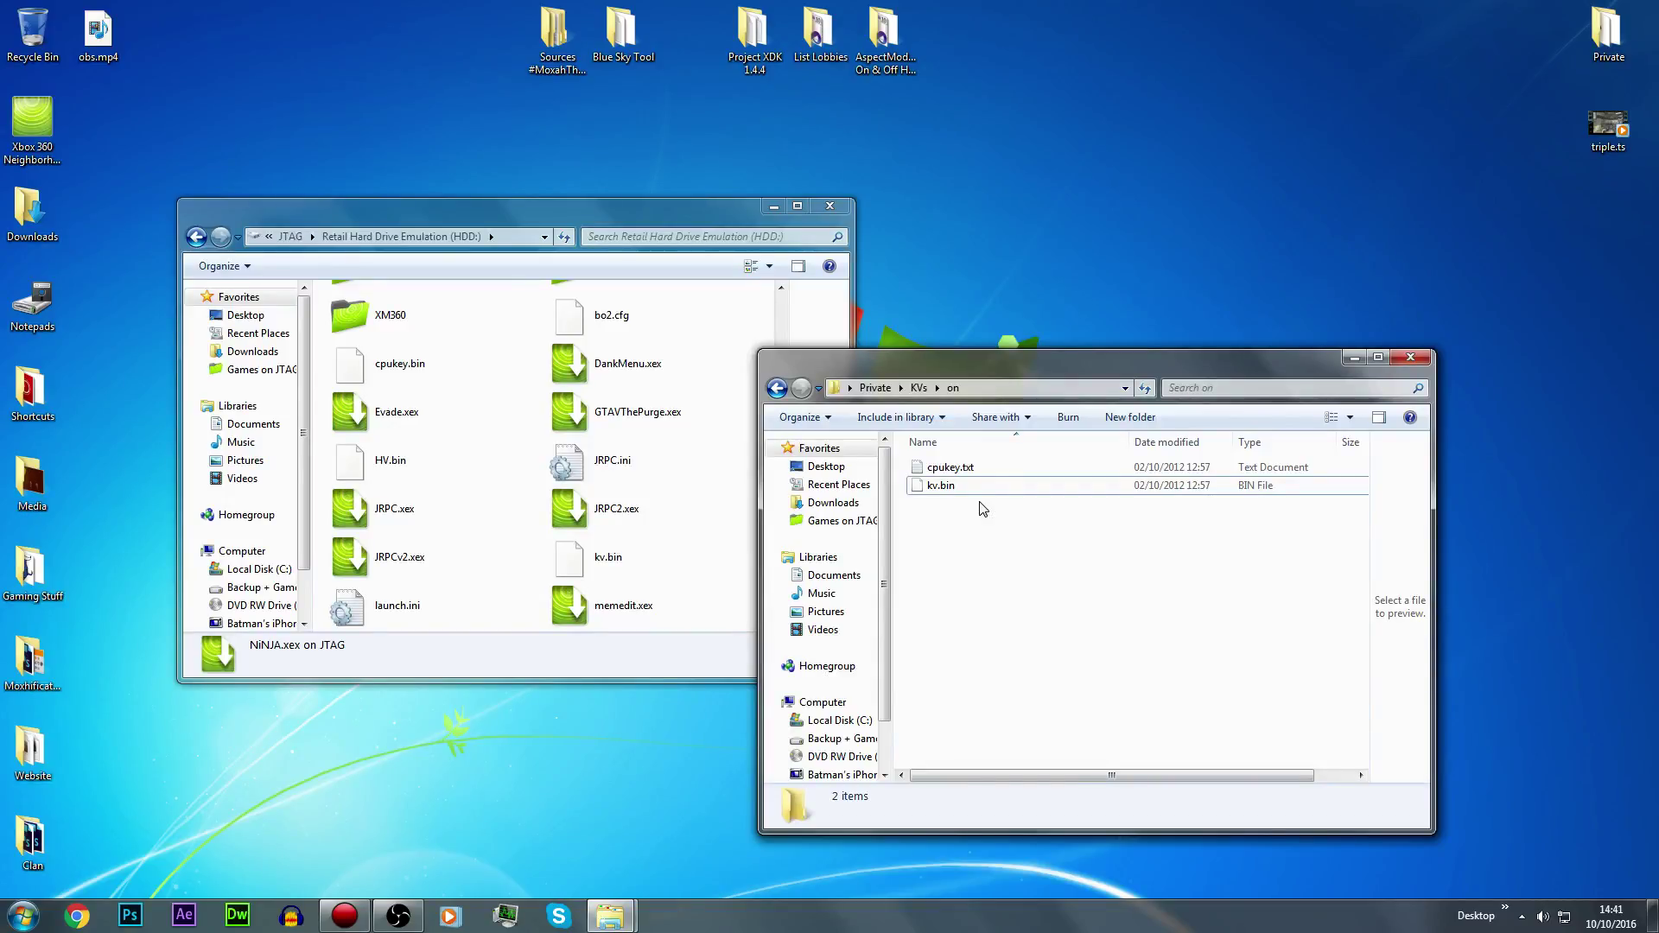
{"action": "left_click", "coordinate": [990, 469]}
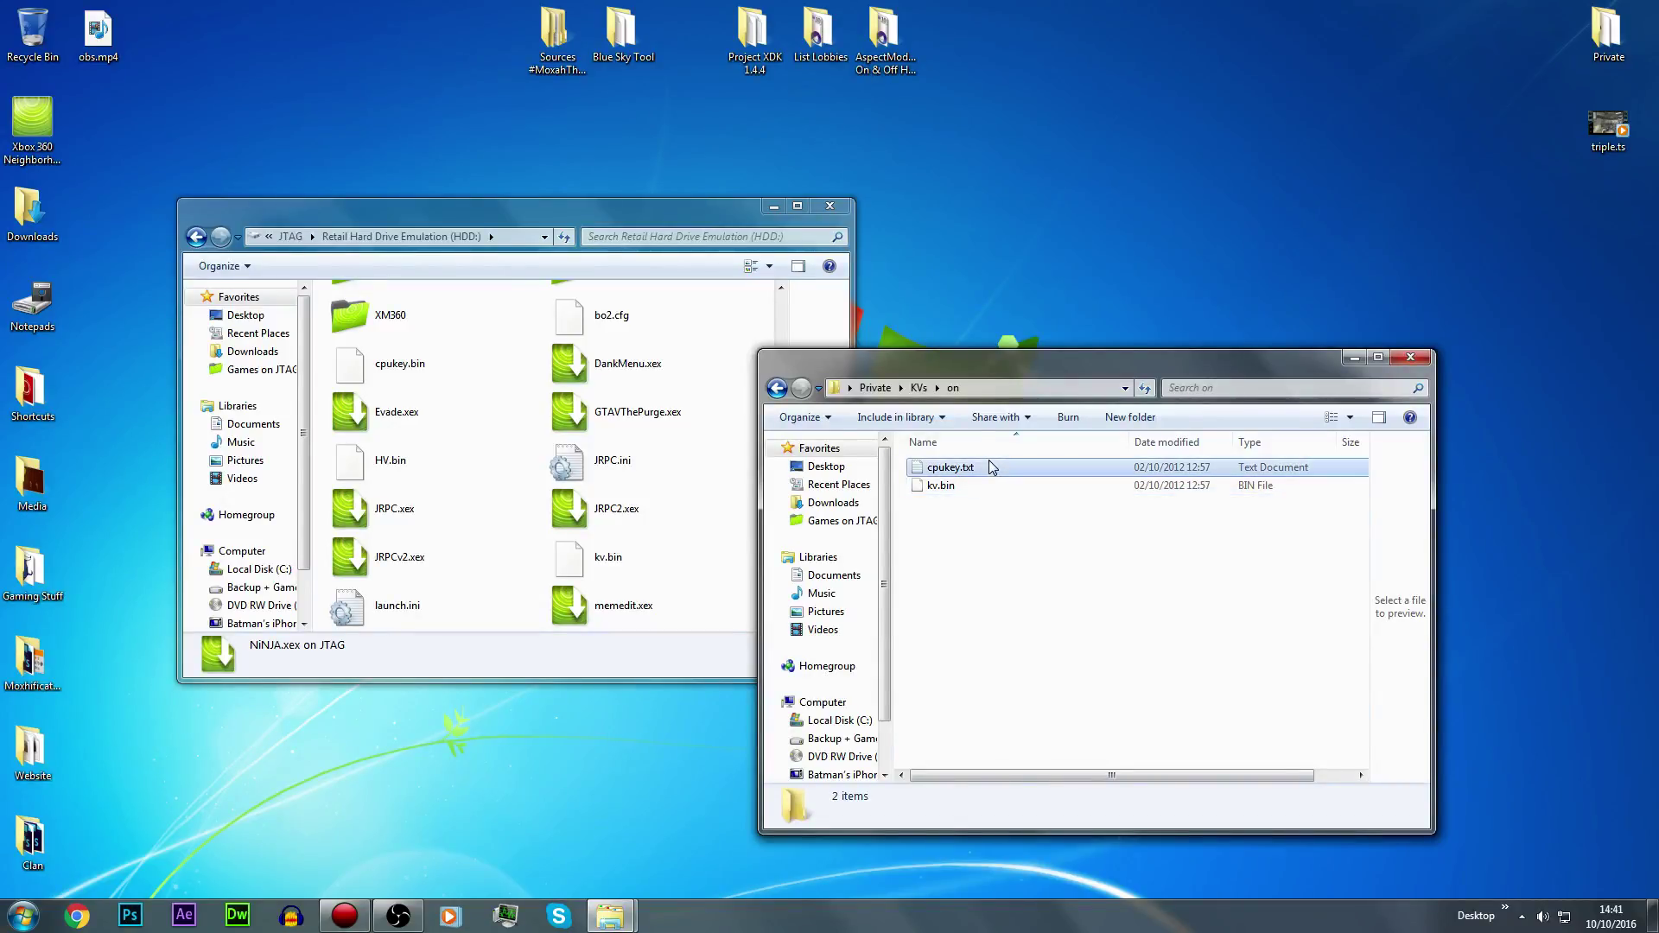
{"action": "left_click_drag", "start_coordinate": [1065, 581], "coordinate": [1025, 609]}
{"action": "left_click_drag", "start_coordinate": [964, 550], "coordinate": [954, 491]}
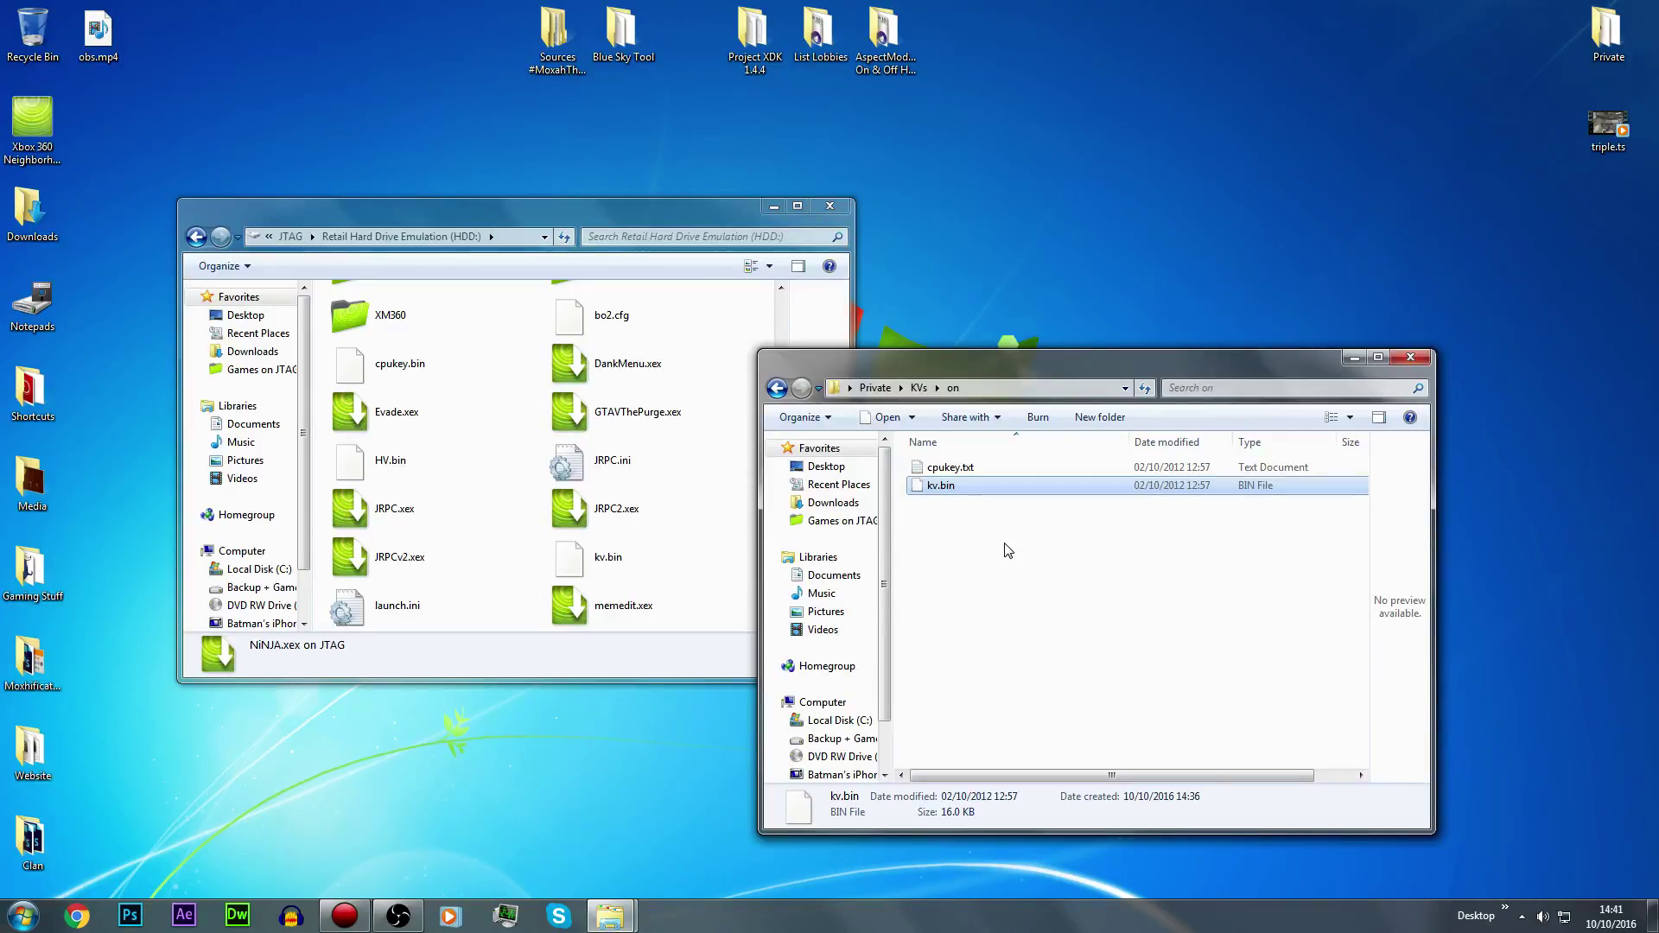
Close the "on" folder and the console's hard drive windows
{"action": "left_click", "coordinate": [1416, 361]}
{"action": "left_click", "coordinate": [830, 205]}
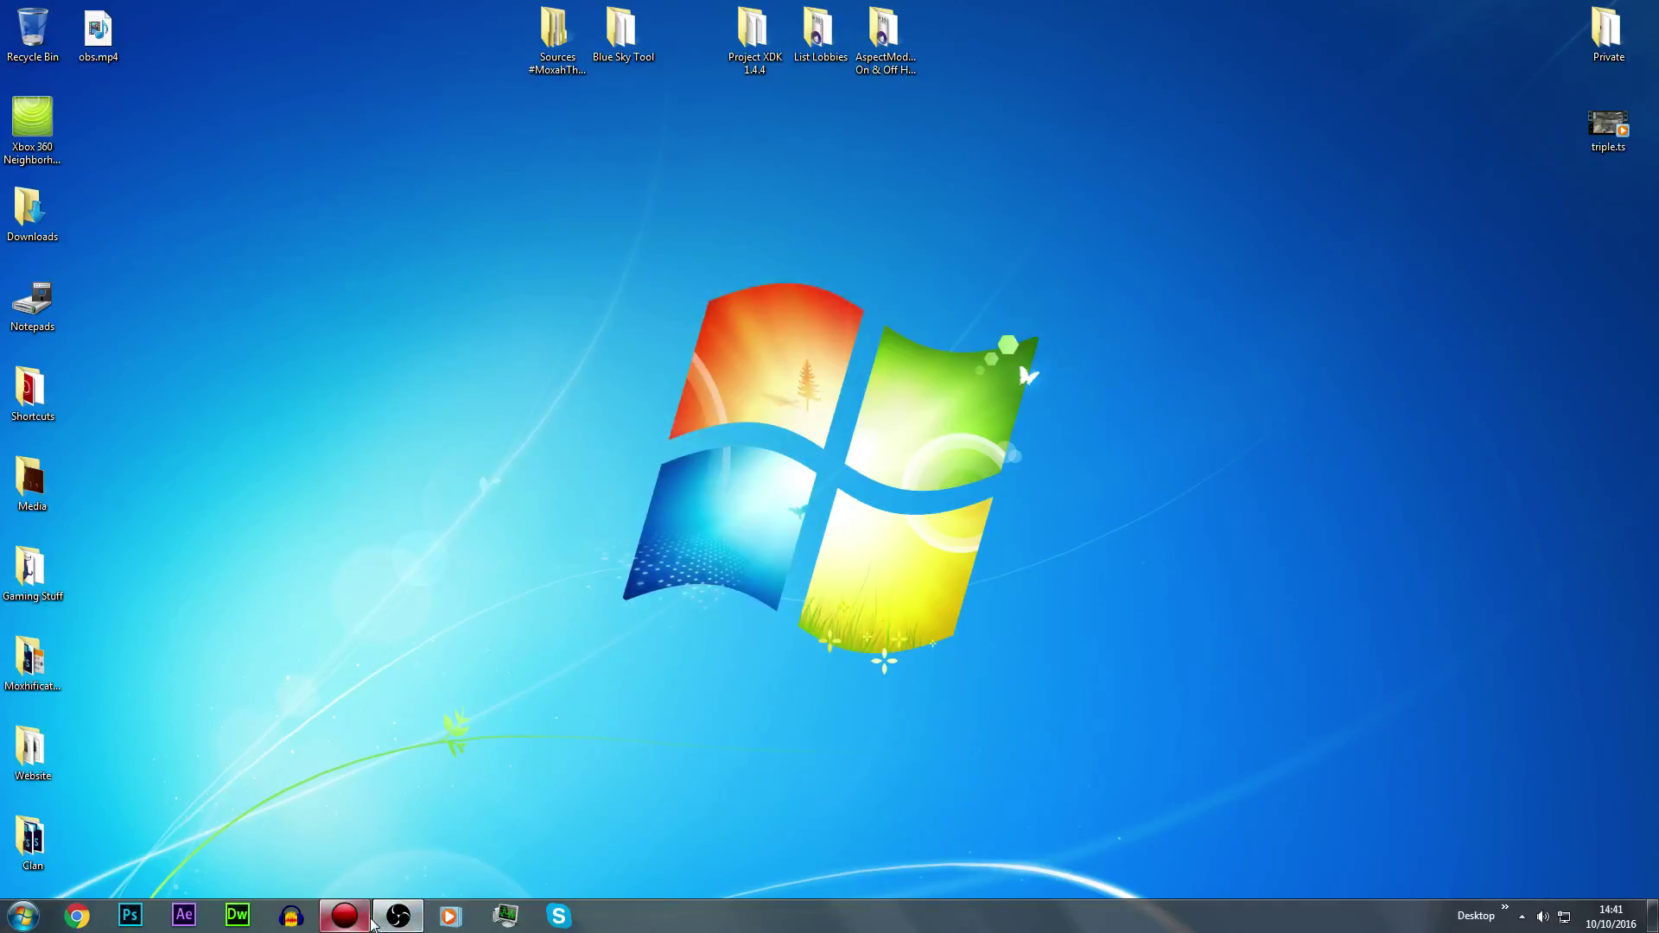
Restart Hauppauge Capture to check the console's HDMI video signal, and close it
{"action": "left_click", "coordinate": [345, 916]}
{"action": "right_click", "coordinate": [346, 916]}
{"action": "left_click", "coordinate": [337, 876]}
{"action": "left_click", "coordinate": [342, 918]}
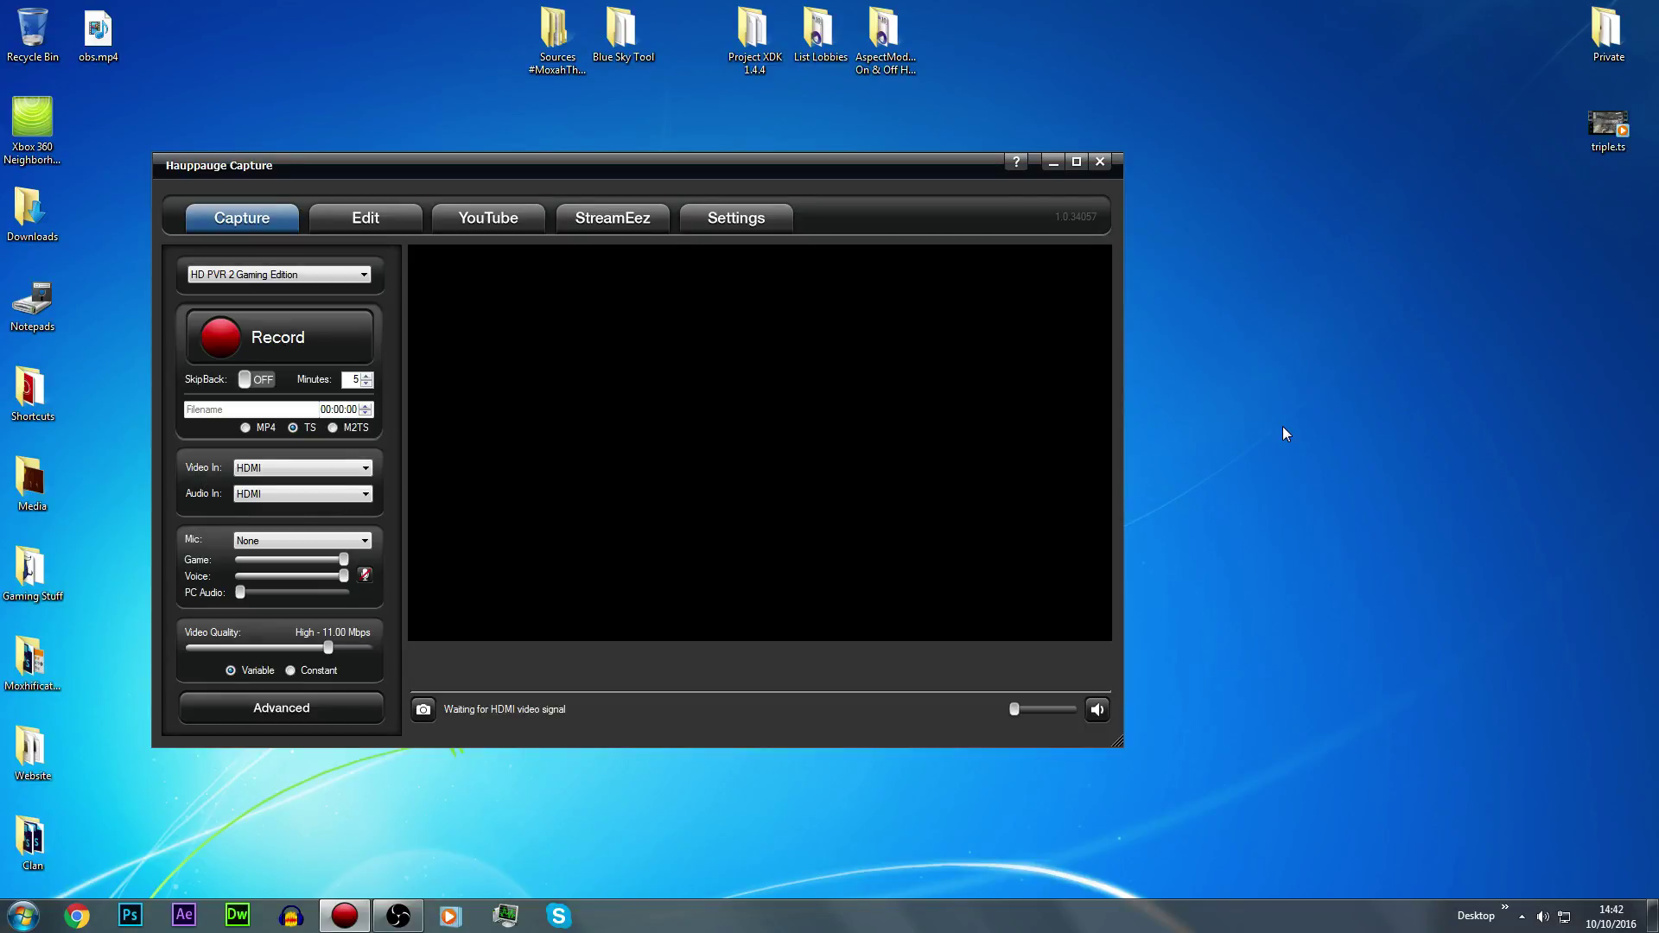
{"action": "left_click", "coordinate": [1101, 166]}
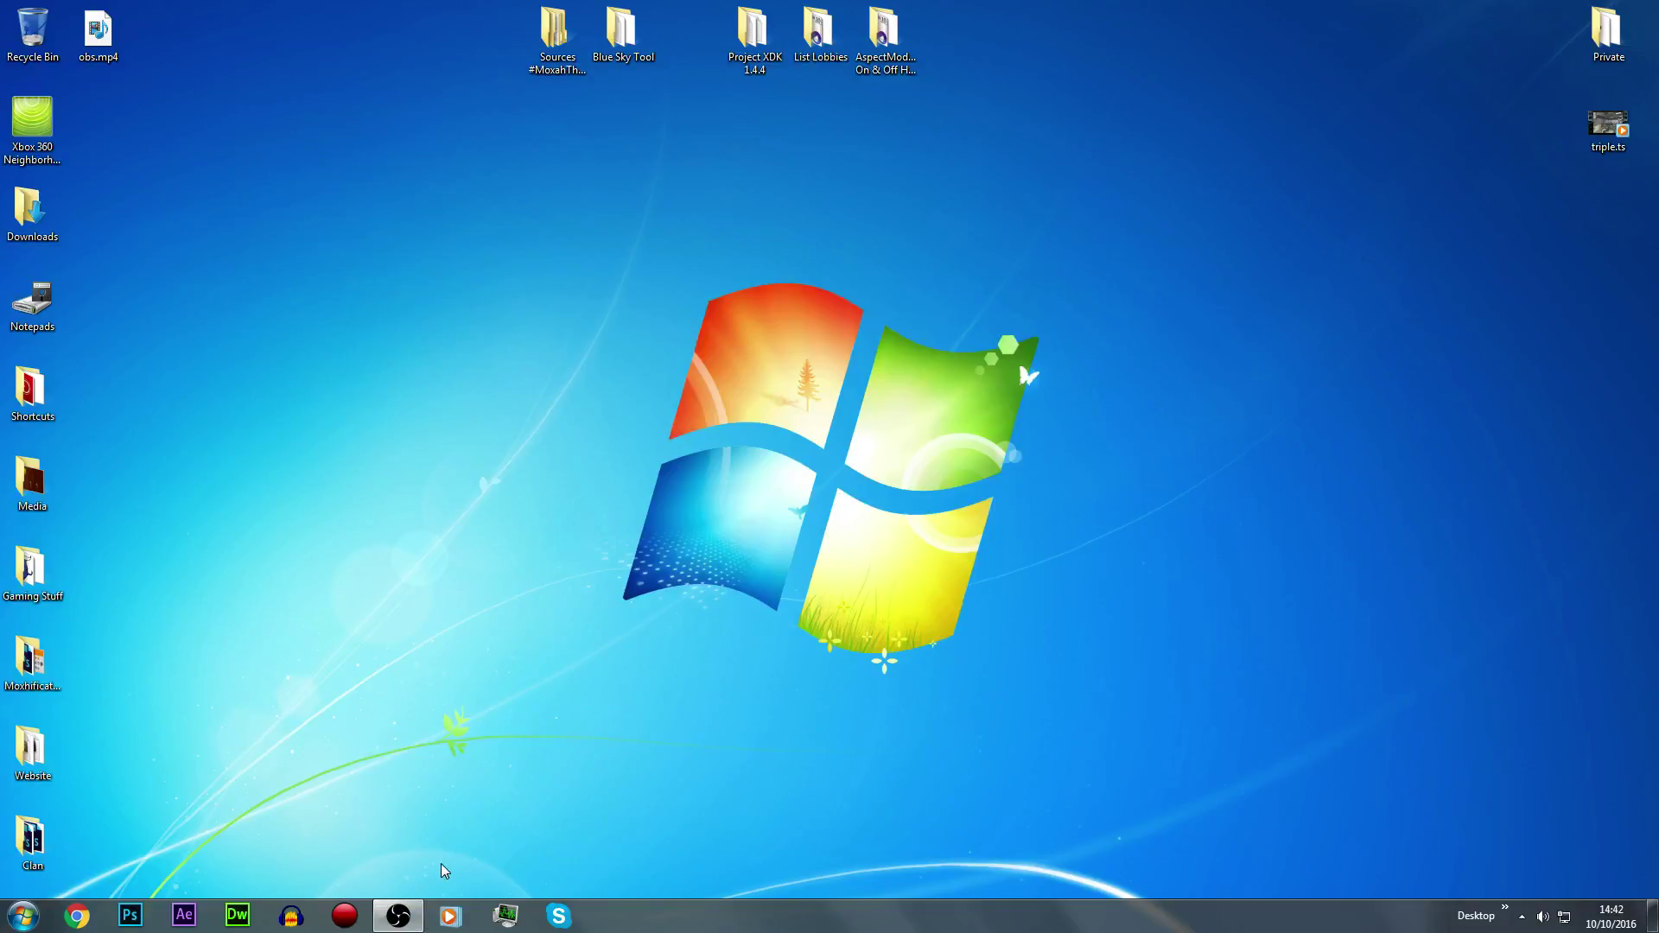
Reopen Hauppauge Capture to review the console's Xbox Live connection test, and close it
{"action": "left_click", "coordinate": [345, 918]}
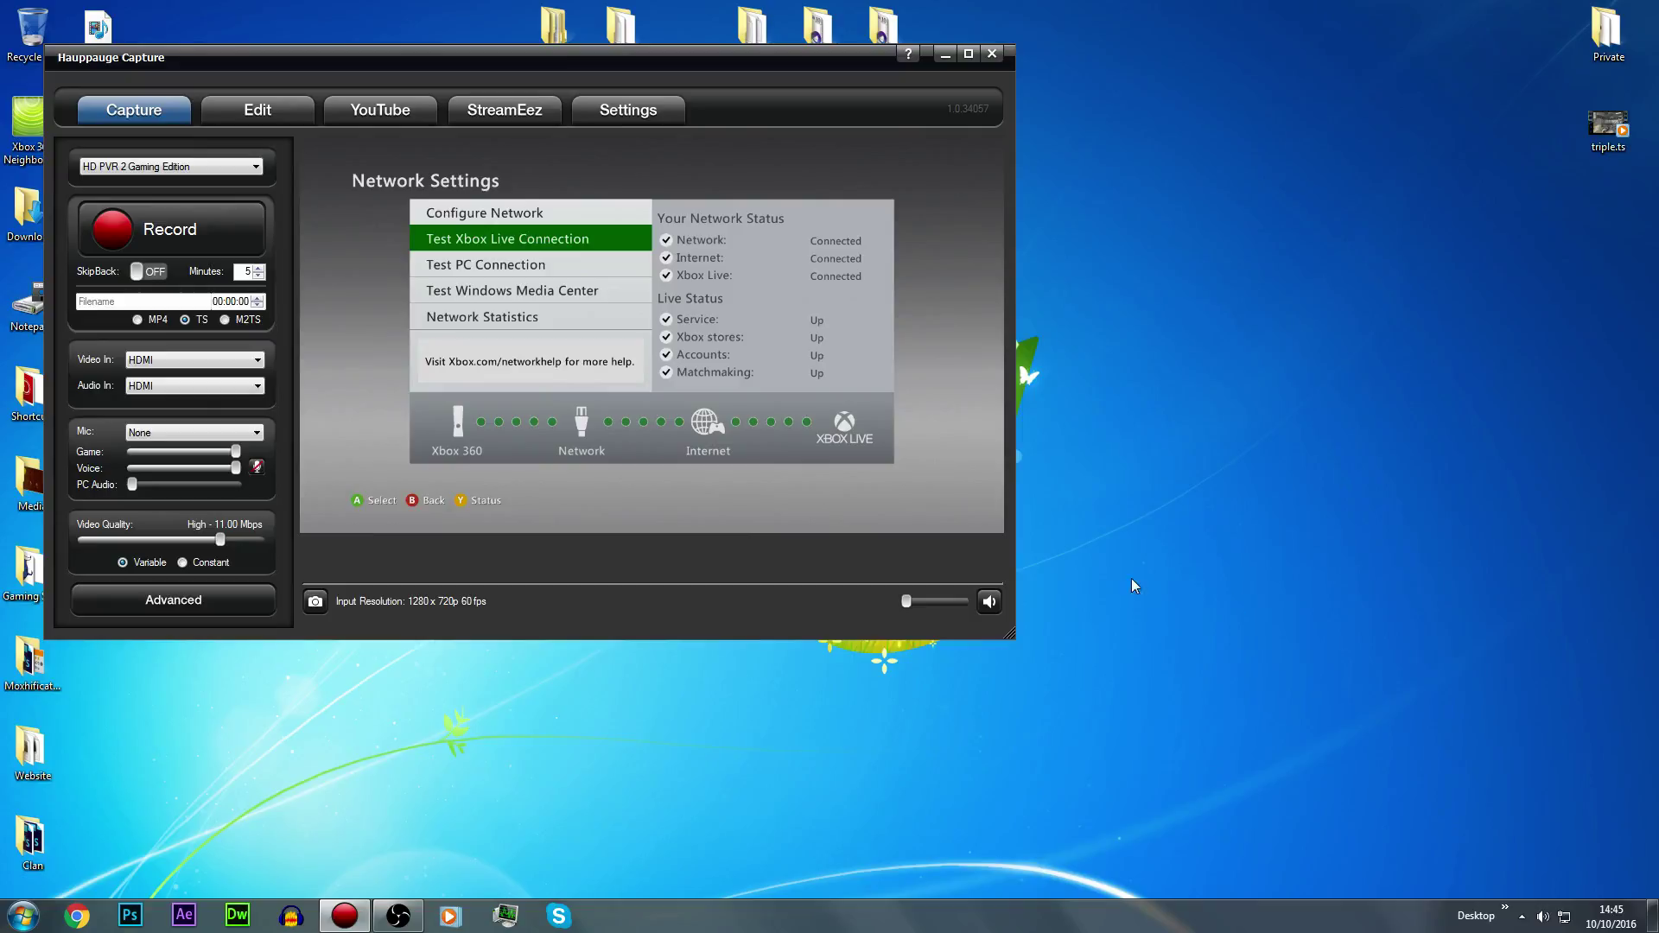
{"action": "left_click", "coordinate": [992, 55]}
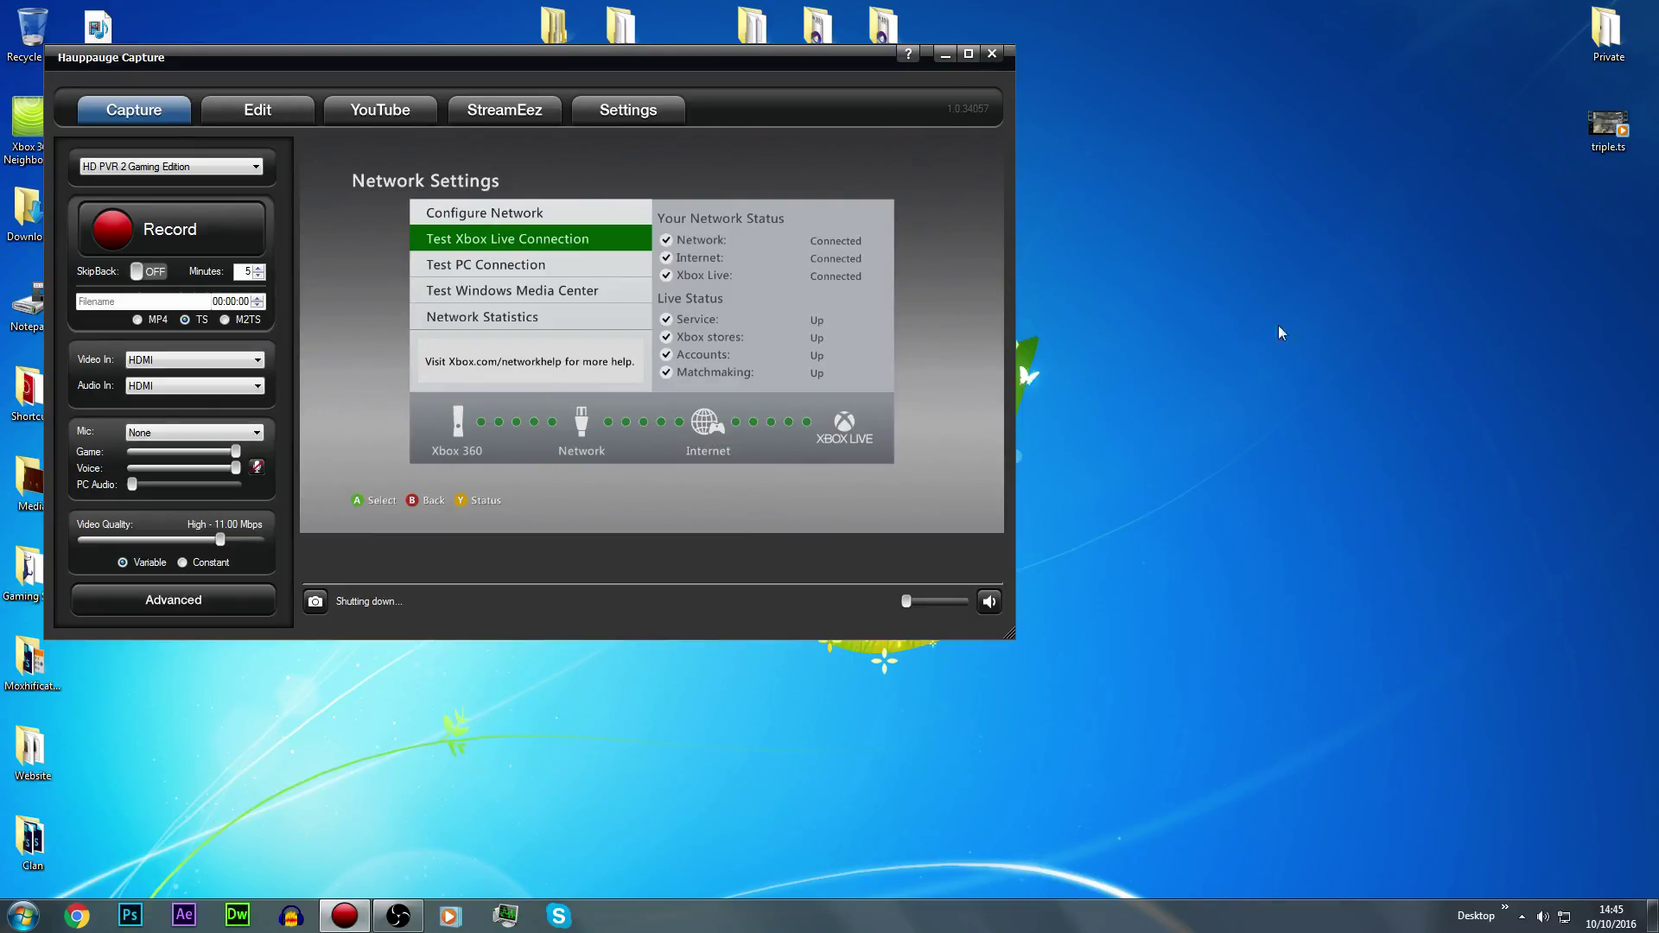